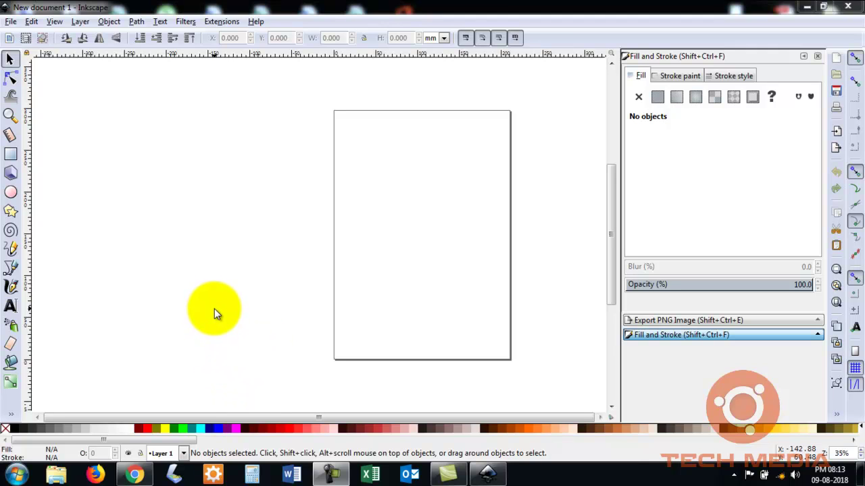
# - Draw a green rectangle across the upper part of the page
pyautogui.click(10, 154)
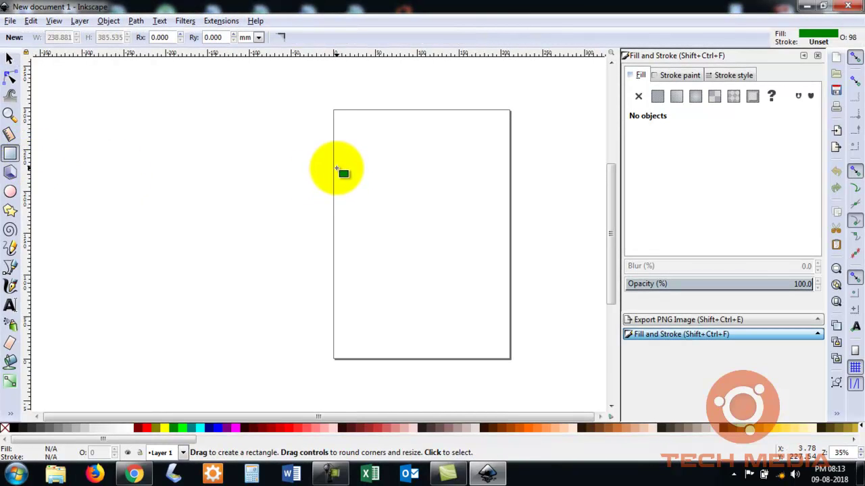
pyautogui.moveTo(336, 168); pyautogui.dragTo(508, 247)
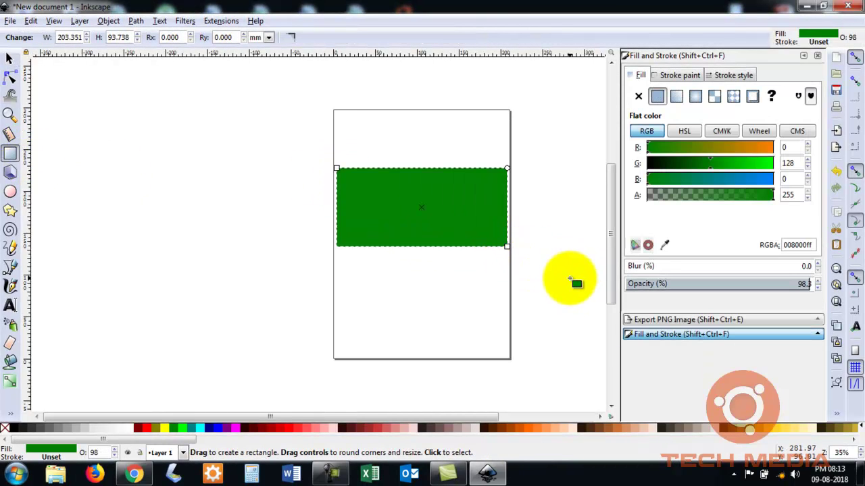
pyautogui.click(10, 59)
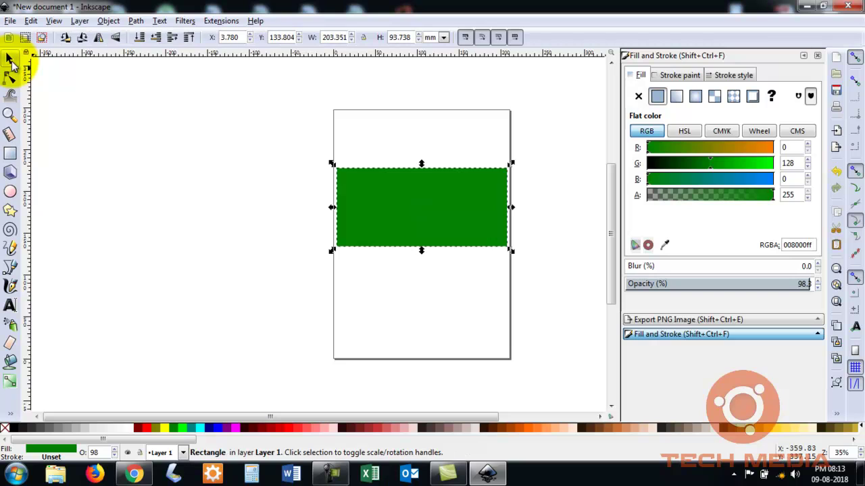
pyautogui.click(247, 202)
pyautogui.click(379, 216)
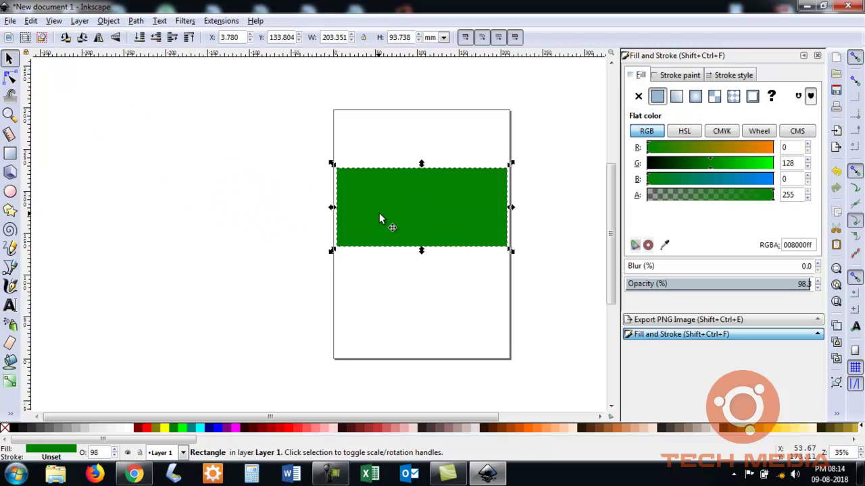
pyautogui.click(553, 211)
pyautogui.click(432, 236)
pyautogui.click(535, 237)
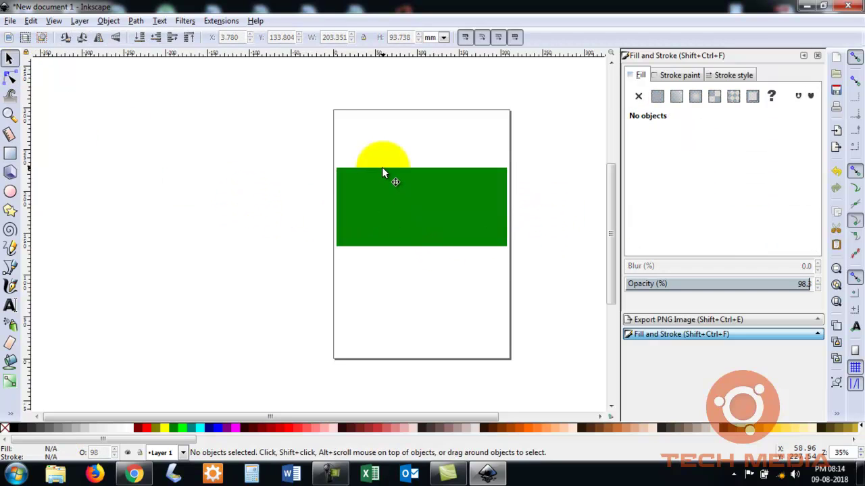
# - Set the page to landscape orientation, 297 × 210 mm, in Document Properties
pyautogui.click(10, 20)
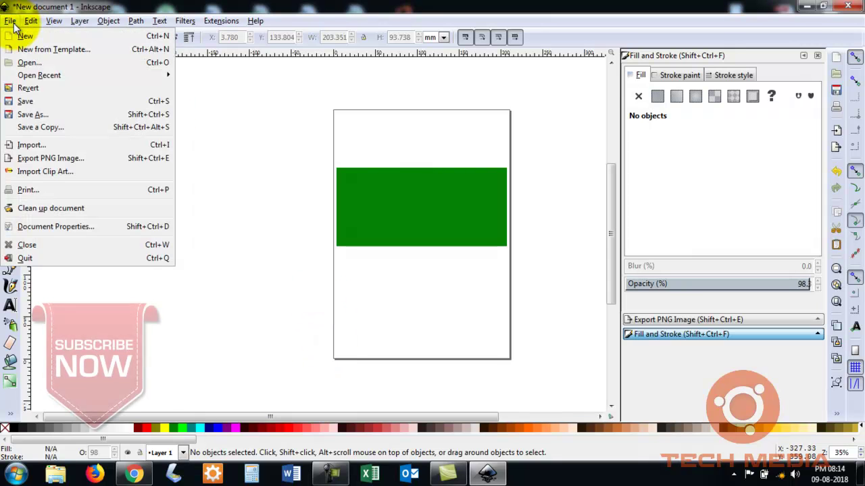
pyautogui.click(35, 227)
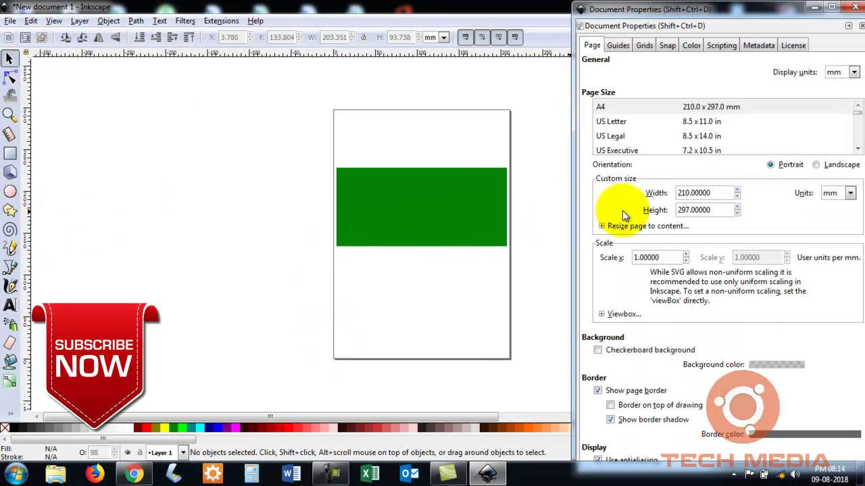
pyautogui.click(816, 165)
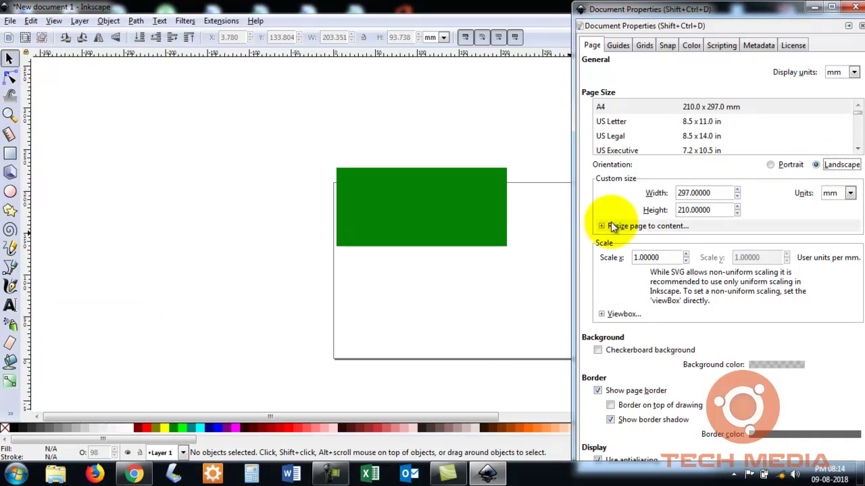
pyautogui.click(856, 8)
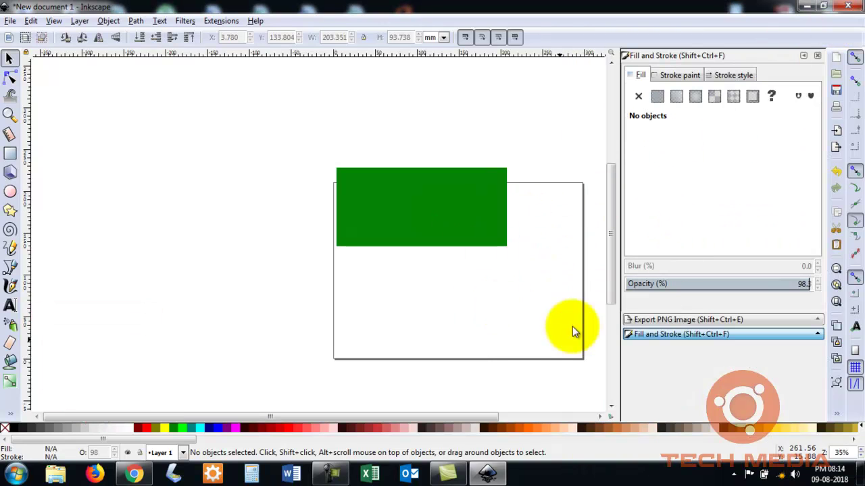
# - Move and stretch the green rectangle so it covers the whole landscape page
pyautogui.moveTo(480, 415); pyautogui.dragTo(551, 419)
pyautogui.moveTo(391, 233)
pyautogui.mouseDown()
pyautogui.moveTo(389, 248)
pyautogui.moveTo(458, 285)
pyautogui.mouseUp()
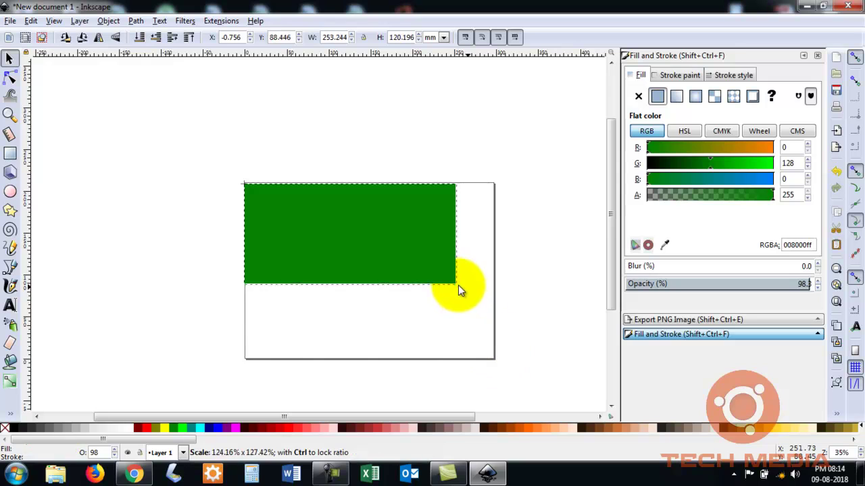
pyautogui.moveTo(457, 285); pyautogui.dragTo(498, 363)
pyautogui.click(559, 279)
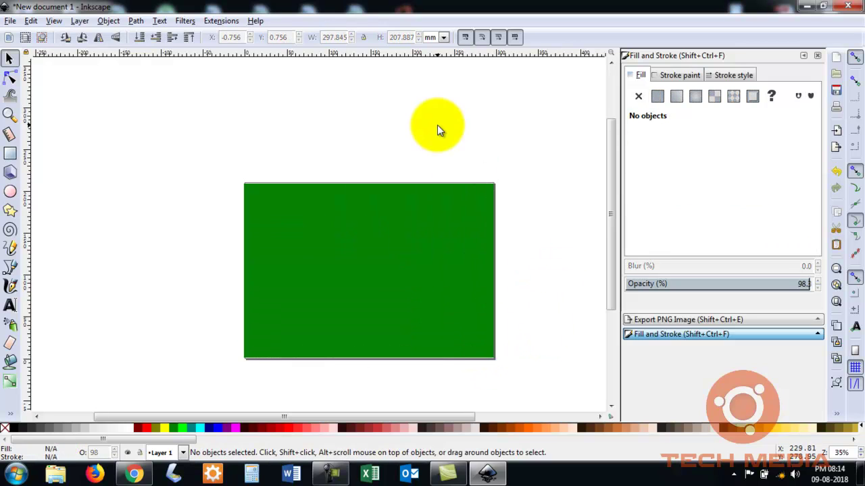
# - Switch the toolbar units to px, showing the rectangle as 1125.71 × 785.714 px
pyautogui.click(416, 230)
pyautogui.click(439, 102)
pyautogui.click(444, 37)
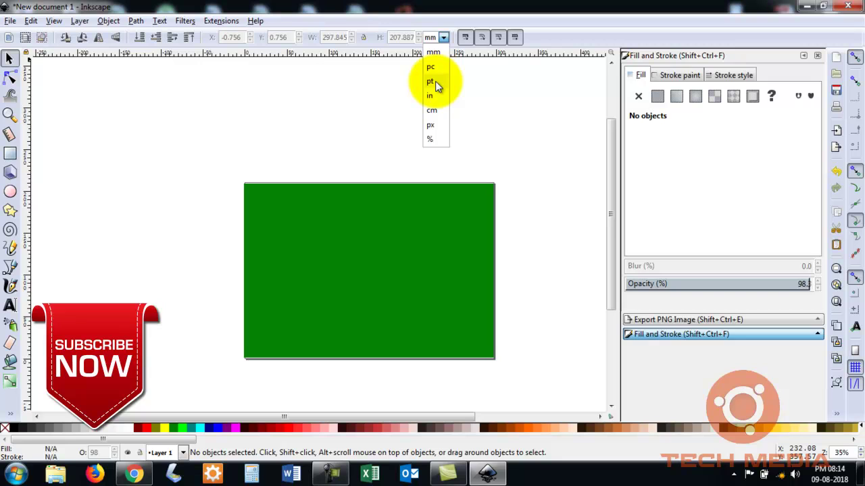
pyautogui.click(434, 126)
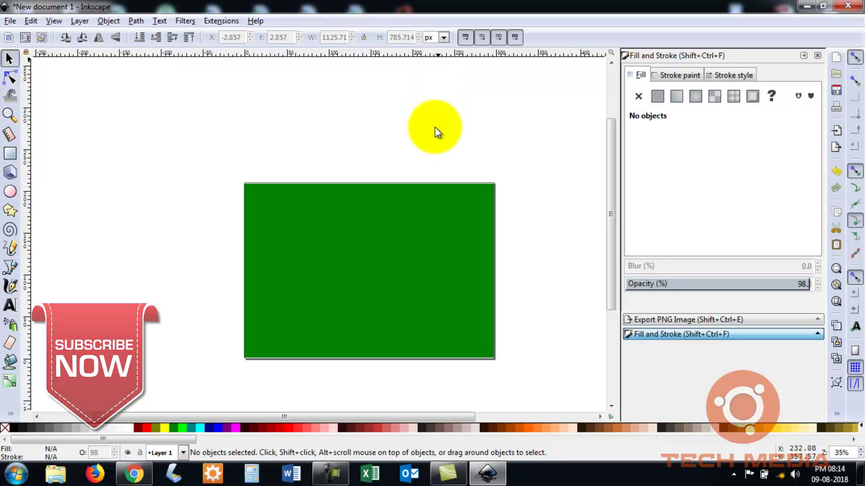
pyautogui.click(427, 219)
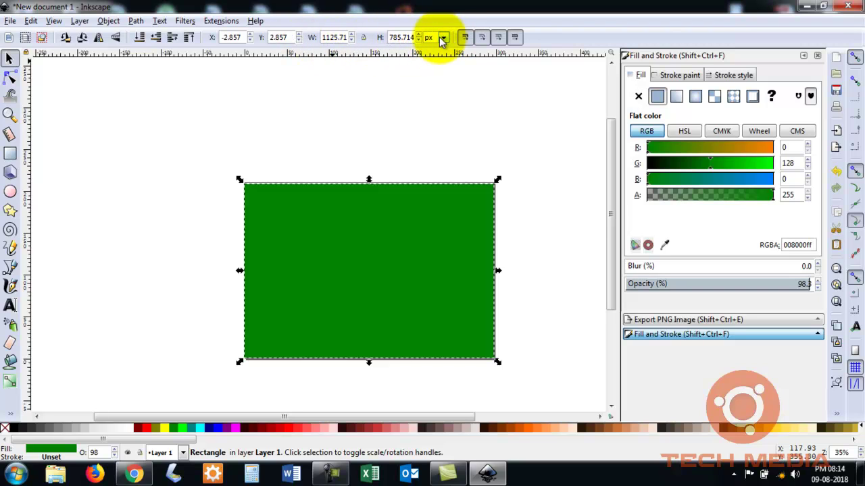
pyautogui.click(510, 156)
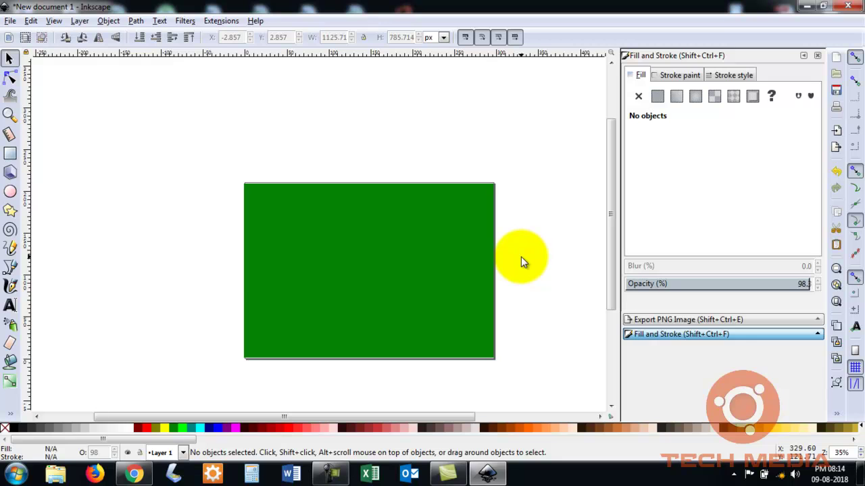
# - Try teal, blue, red and brownish fills on the background rectangle
pyautogui.click(418, 231)
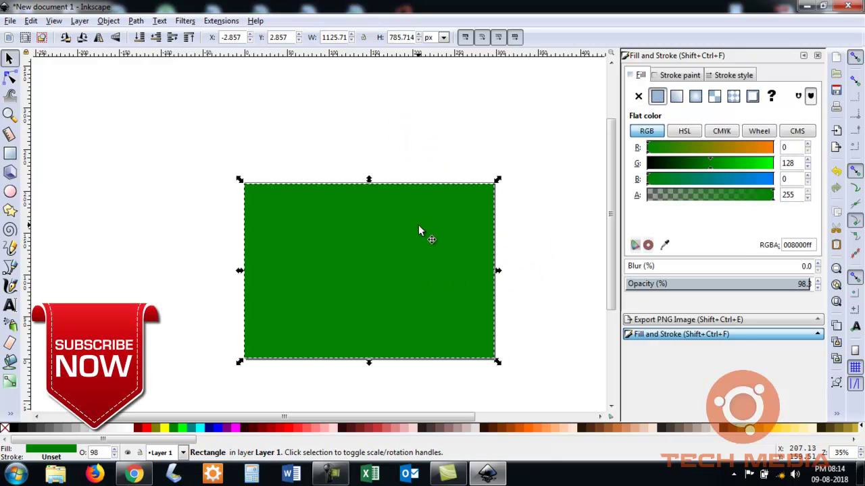
pyautogui.click(191, 428)
pyautogui.click(223, 429)
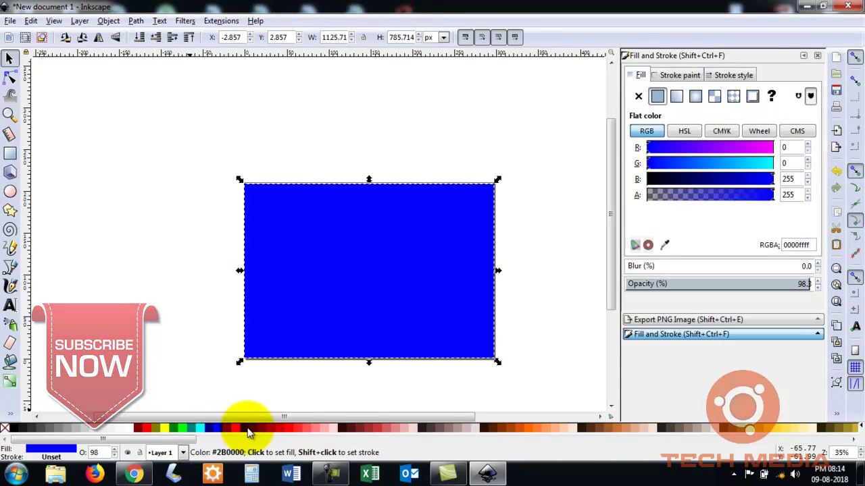
pyautogui.click(267, 429)
pyautogui.click(293, 429)
pyautogui.click(386, 429)
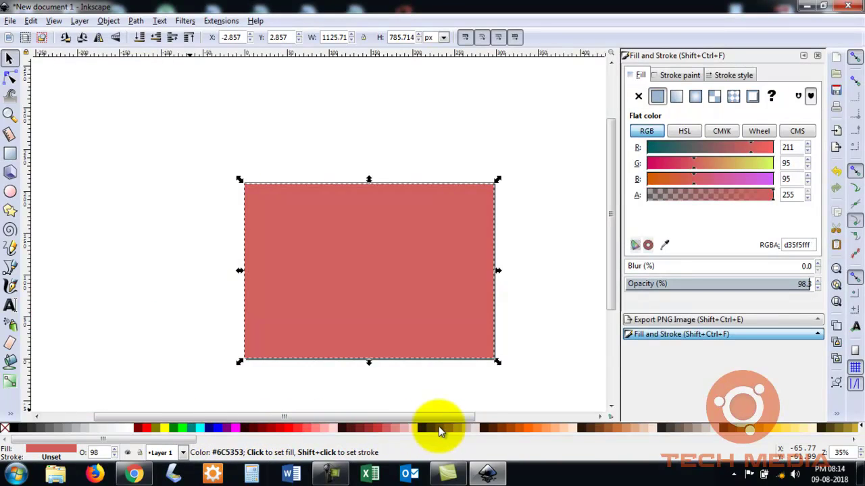
pyautogui.click(440, 428)
pyautogui.click(532, 309)
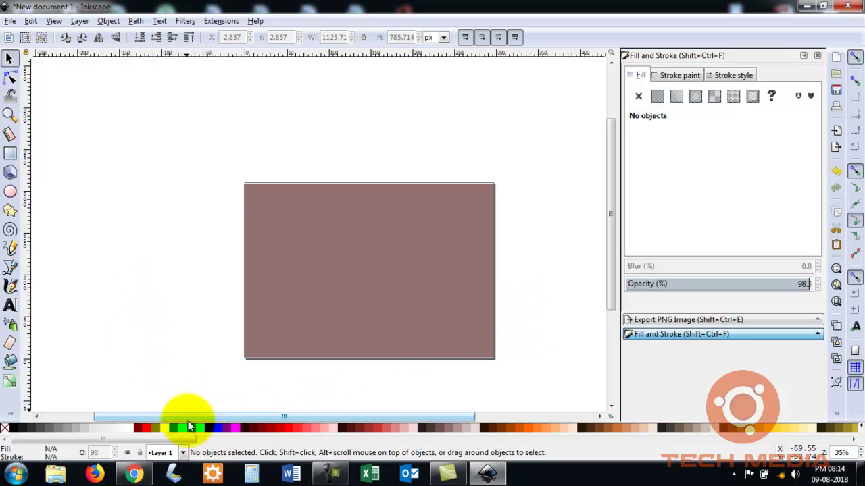
# - Fill the background rectangle with teal
pyautogui.click(369, 248)
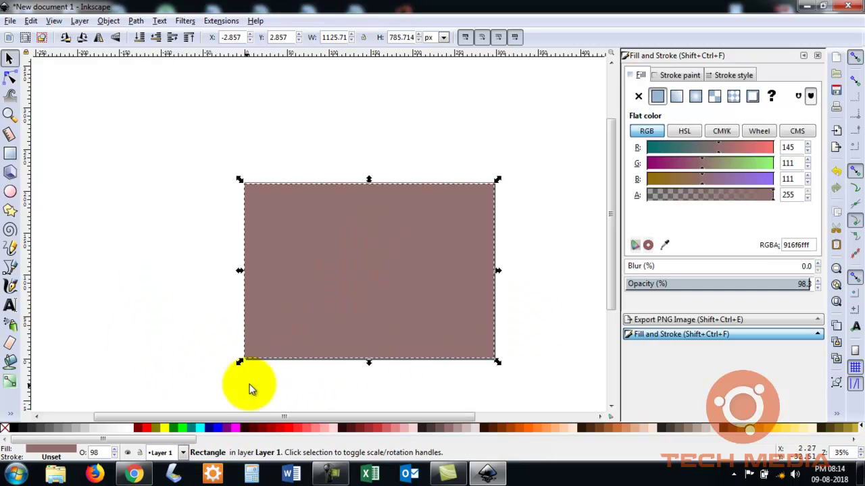
pyautogui.click(196, 430)
pyautogui.click(198, 325)
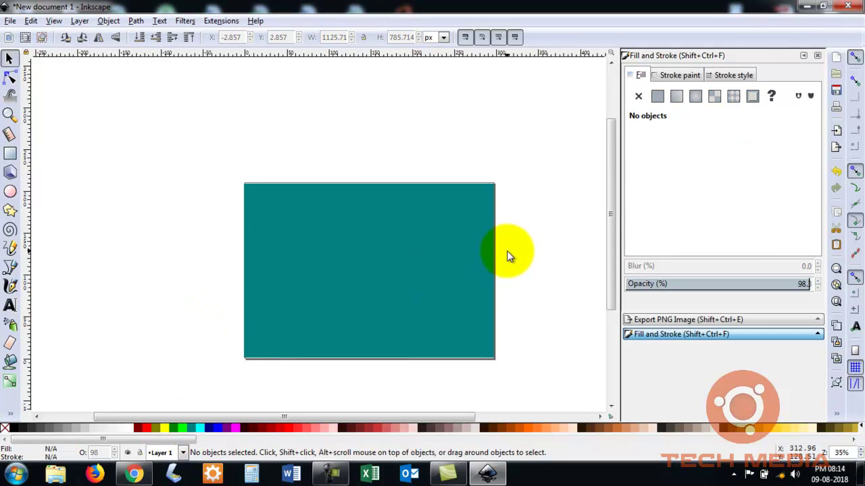
pyautogui.click(10, 154)
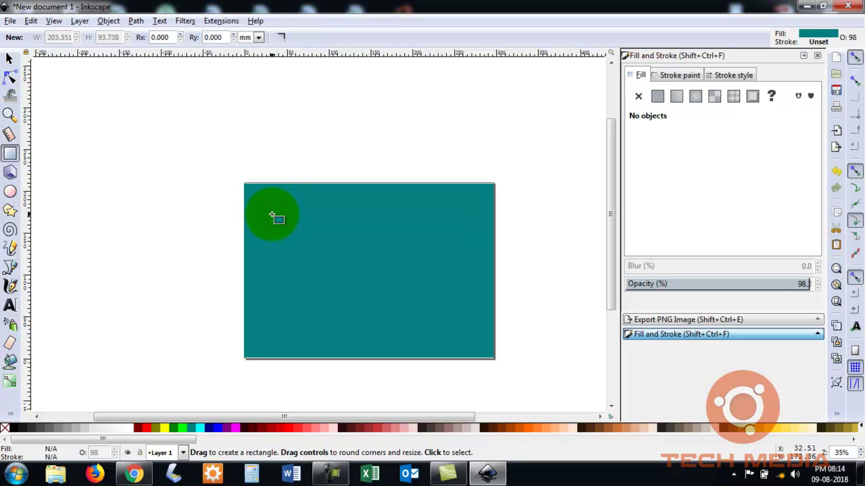
# - Type the title 'How to design banner Tutorial 1.4' on the teal background
pyautogui.click(10, 305)
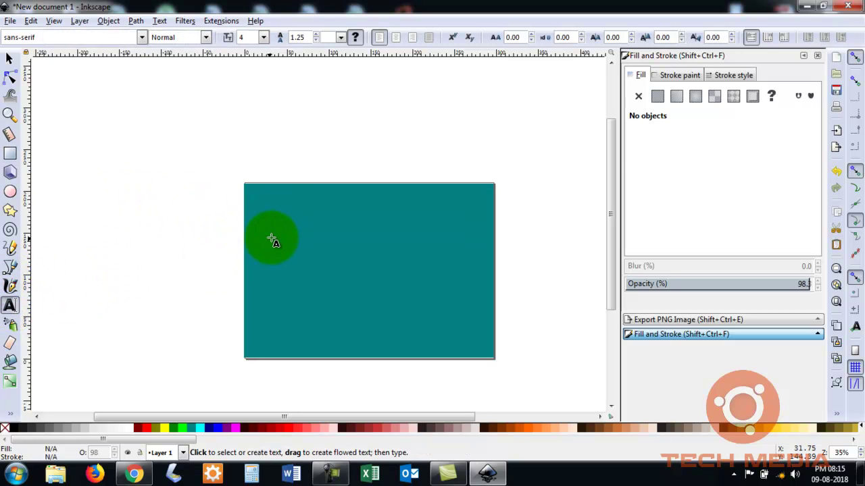
pyautogui.click(328, 246)
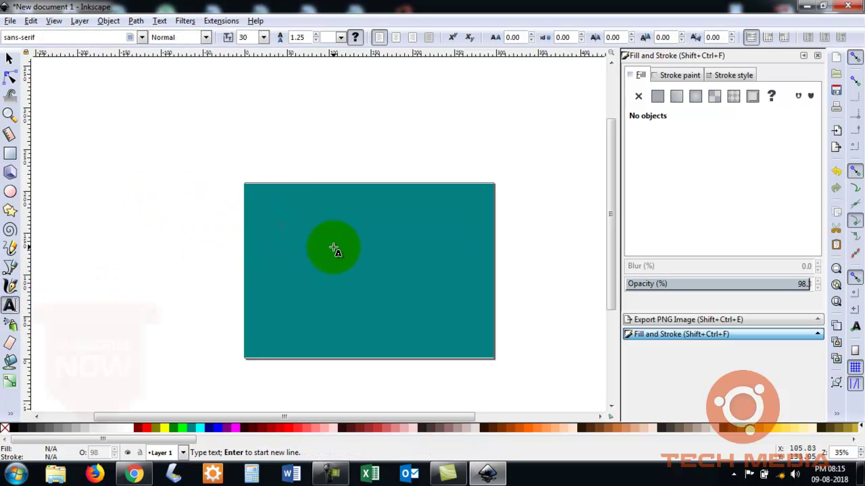
pyautogui.write('HOW ')
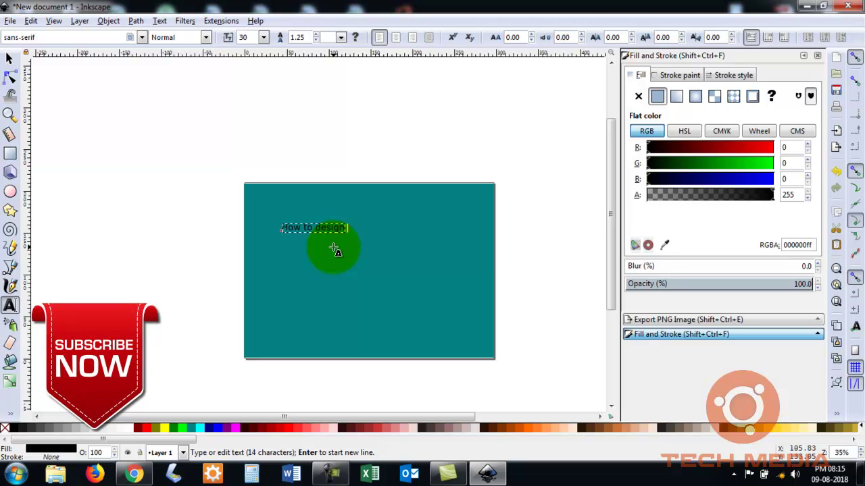
pyautogui.write('nner tutorial 1.4')
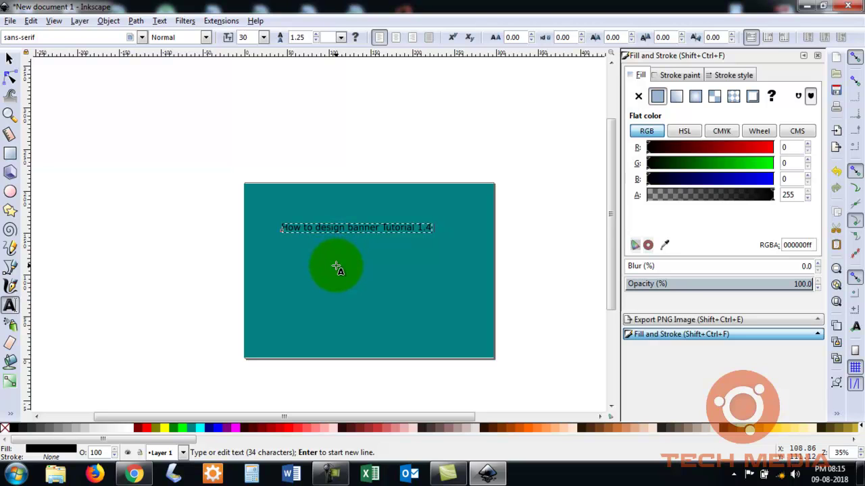
# - Enlarge the title and break it onto two lines after 'How to design'
pyautogui.click(10, 58)
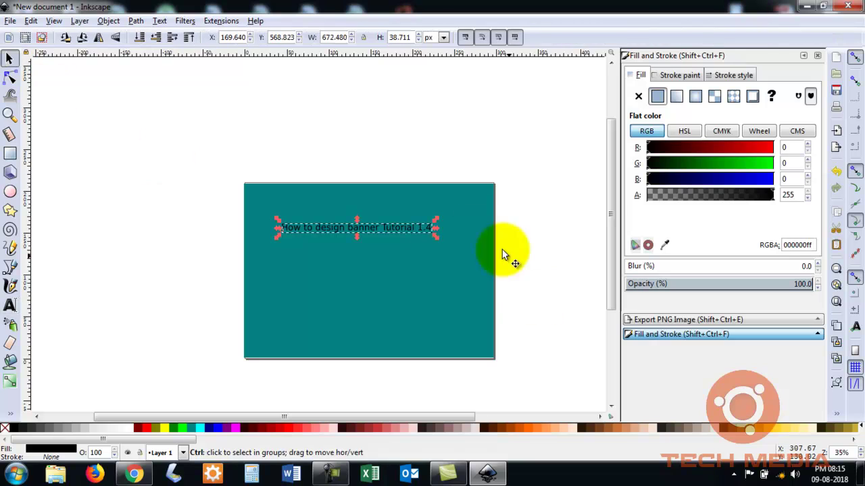
pyautogui.moveTo(438, 242); pyautogui.dragTo(481, 327)
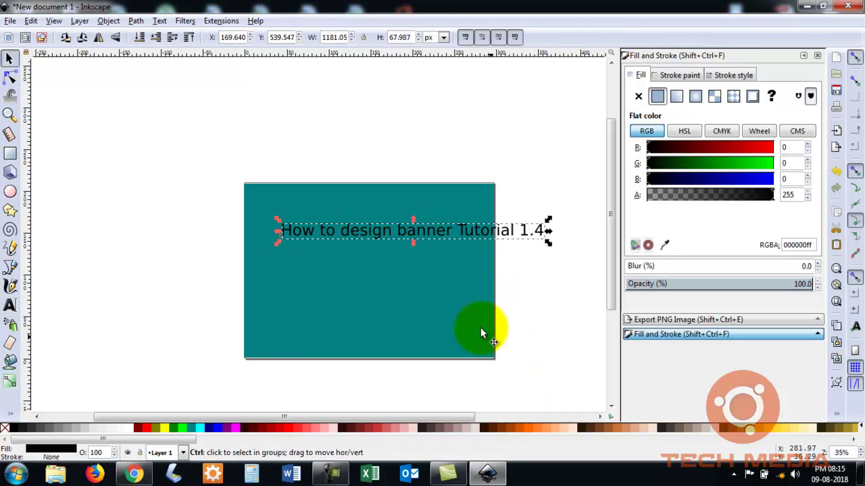
pyautogui.doubleClick(396, 232)
pyautogui.press('Return')
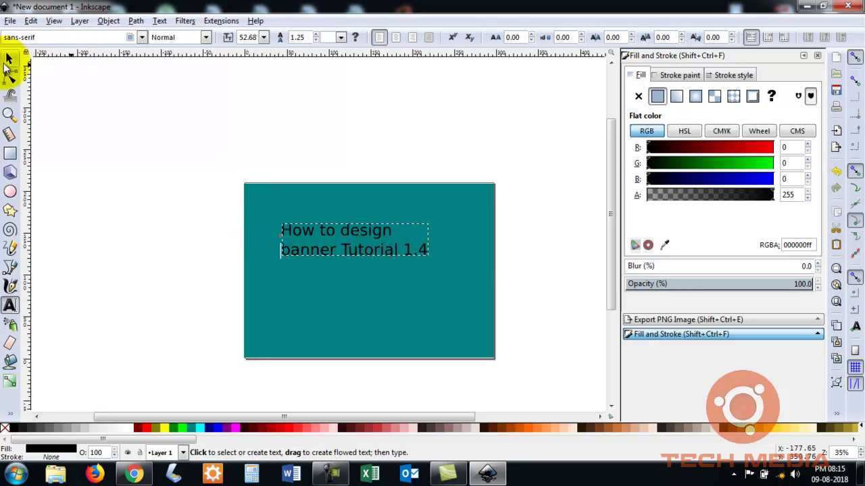
# - Select all of the title's characters and fill them white
pyautogui.click(9, 59)
pyautogui.click(329, 253)
pyautogui.doubleClick(339, 256)
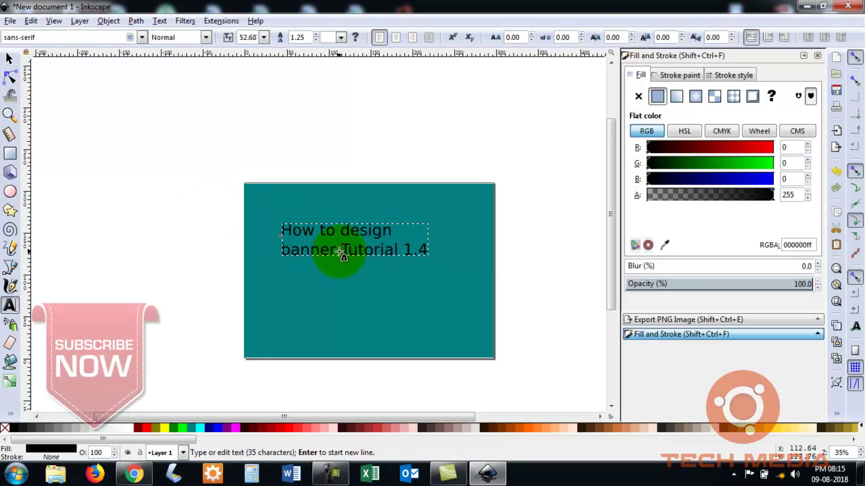
pyautogui.hotkey('ctrl', 'a')
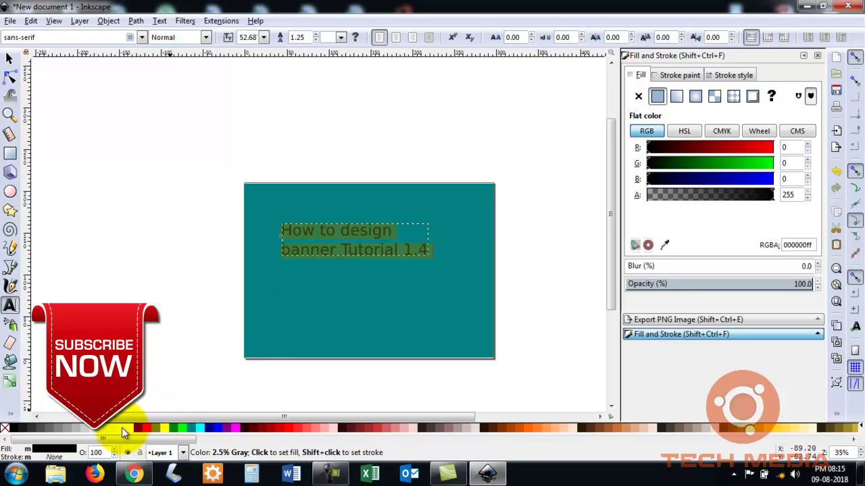
pyautogui.click(128, 428)
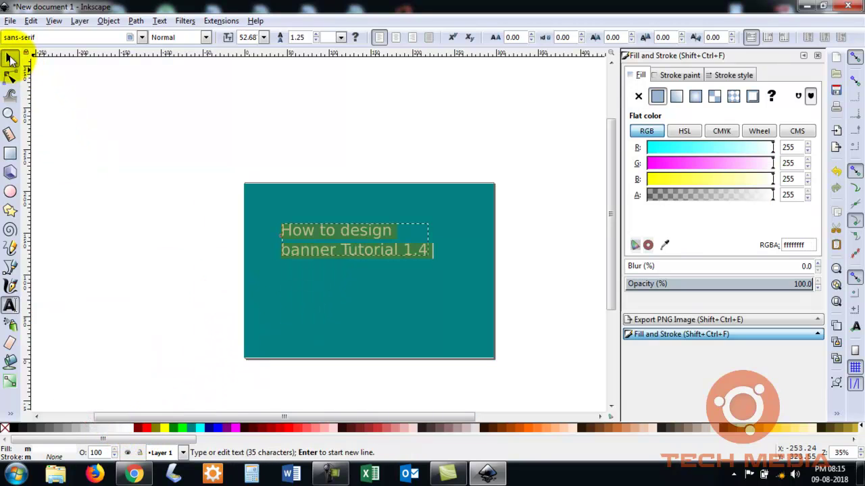
pyautogui.click(11, 60)
pyautogui.doubleClick(356, 251)
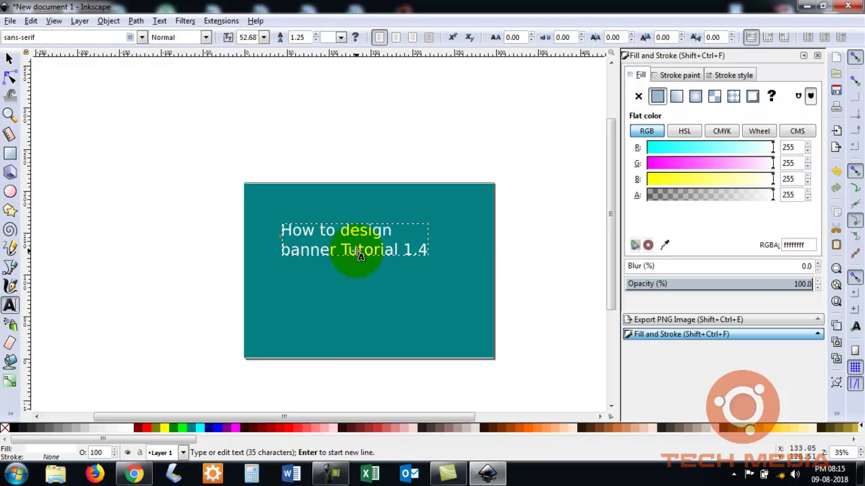
# - Set the white title's font to Swis721 Blk BT for a heavy bold heading
pyautogui.moveTo(356, 251); pyautogui.dragTo(319, 54)
pyautogui.click(141, 38)
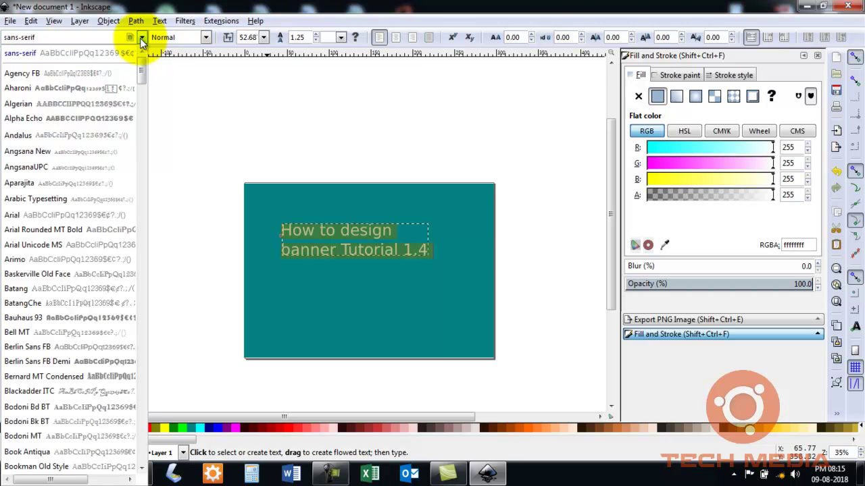
pyautogui.scroll(-5, 62, 296)
pyautogui.scroll(-3, 62, 297)
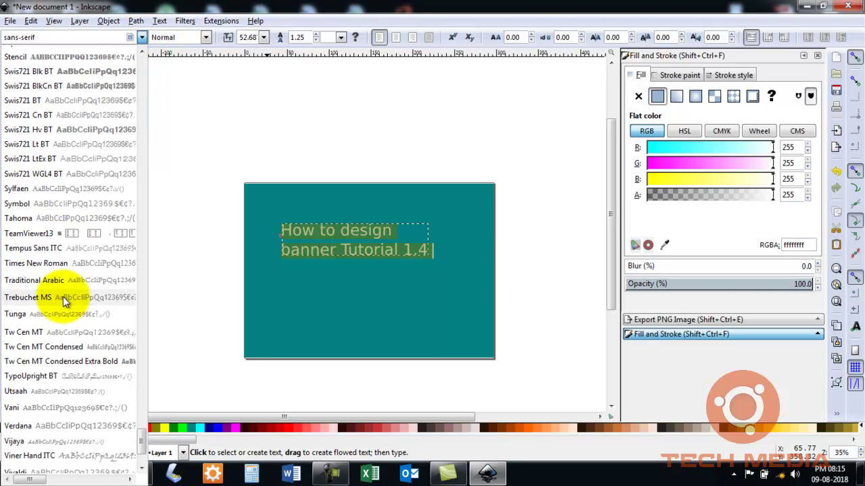
pyautogui.scroll(-2, 62, 296)
pyautogui.scroll(-4, 63, 298)
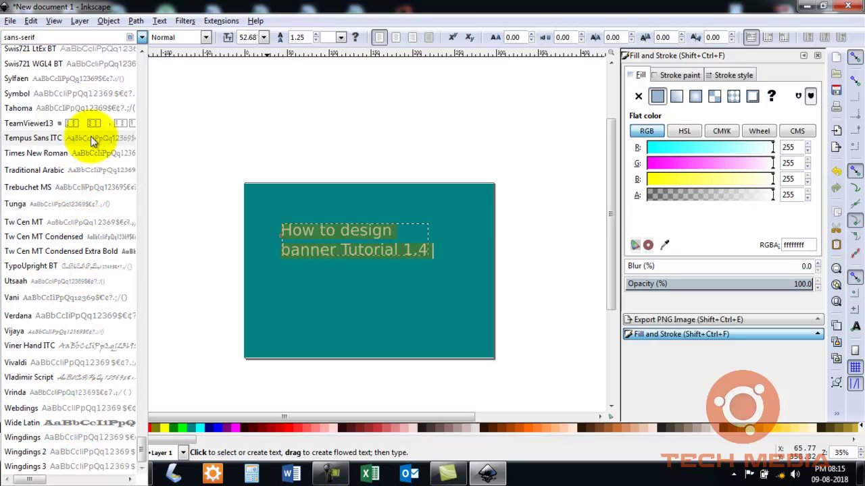
pyautogui.scroll(2, 91, 133)
pyautogui.scroll(3, 90, 130)
pyautogui.scroll(1, 87, 108)
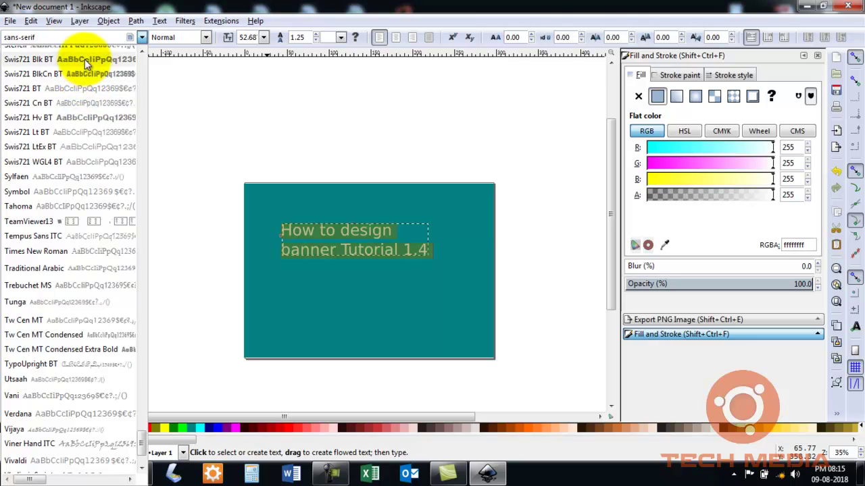
pyautogui.click(85, 58)
pyautogui.click(170, 113)
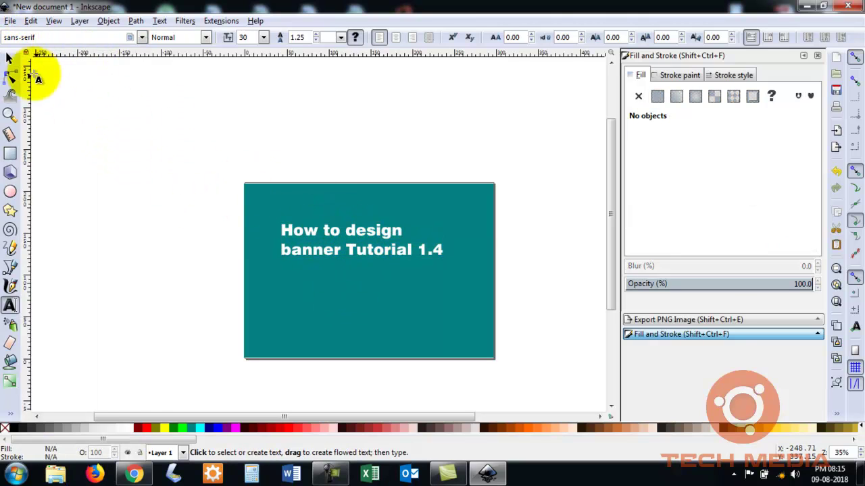
pyautogui.click(18, 61)
# - Nudge the title slightly up and left and enlarge it
pyautogui.click(381, 251)
pyautogui.moveTo(382, 251); pyautogui.dragTo(371, 247)
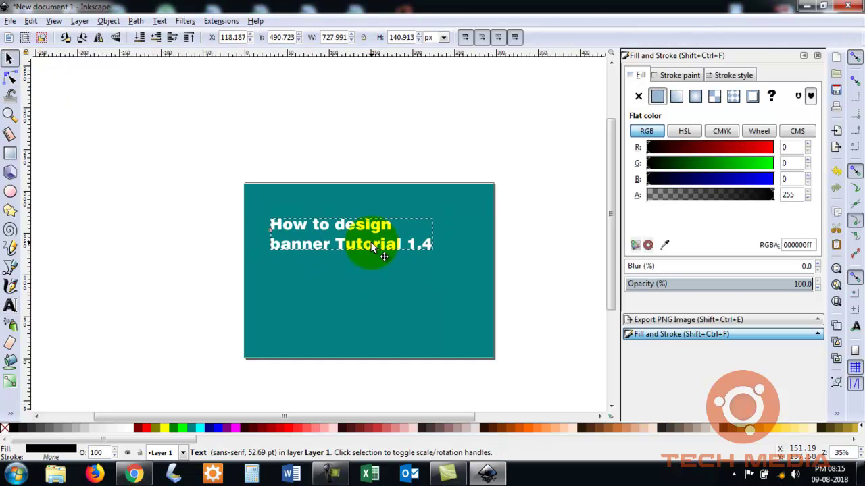
pyautogui.moveTo(372, 248); pyautogui.dragTo(371, 243)
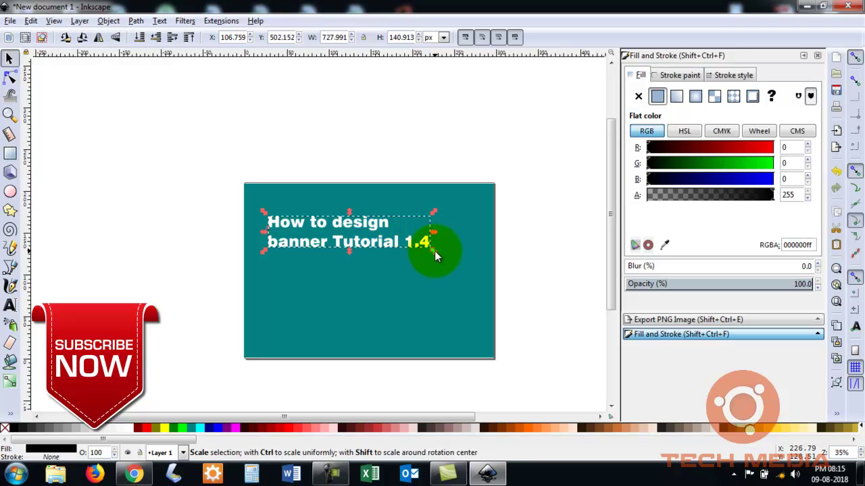
pyautogui.moveTo(434, 251); pyautogui.dragTo(483, 281)
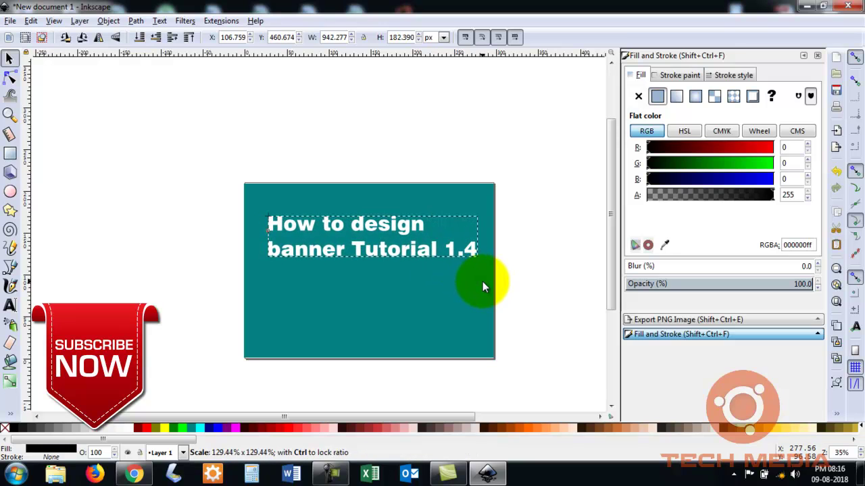
# - Put 'Tutorial 1.4' on its own third line and enlarge the title to 85.25 pt
pyautogui.doubleClick(341, 255)
pyautogui.click(347, 250)
pyautogui.press('Return')
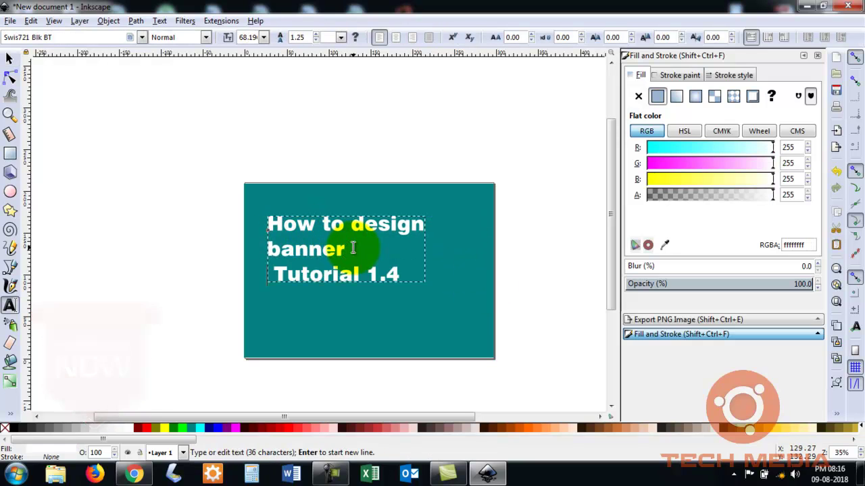
pyautogui.press('Delete')
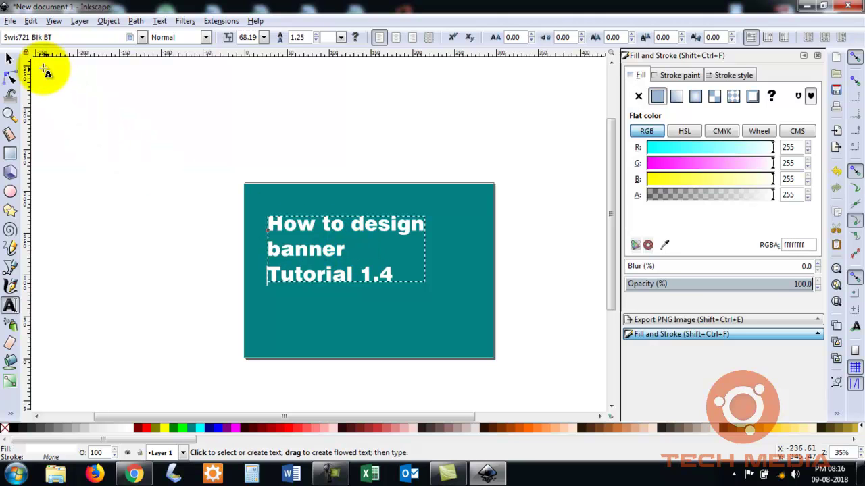
pyautogui.click(10, 58)
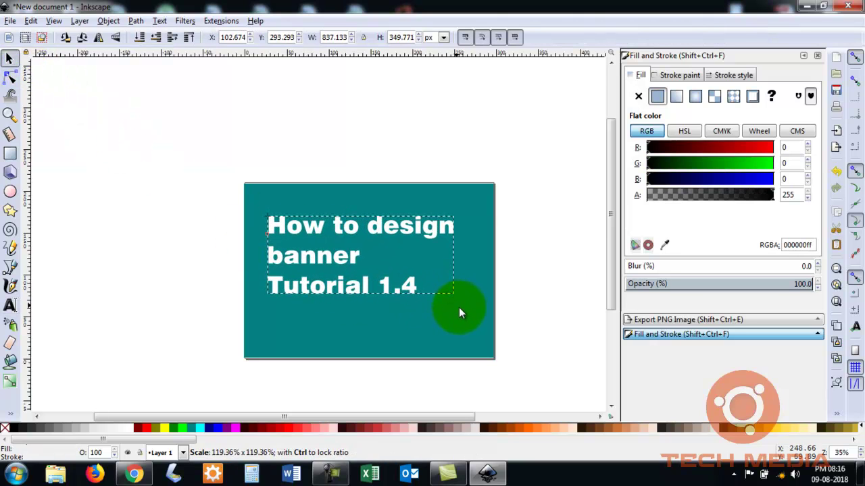
pyautogui.moveTo(429, 288); pyautogui.dragTo(468, 303)
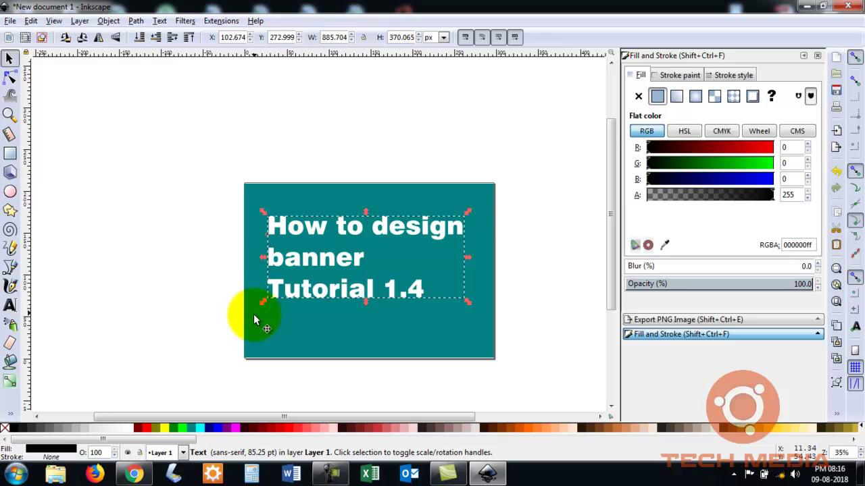
pyautogui.click(537, 256)
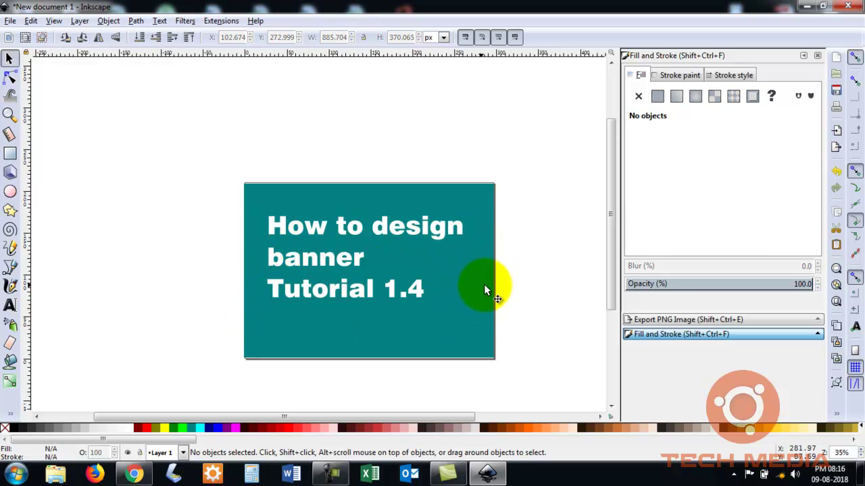
# - Import and embed the tech-media logo image
pyautogui.click(10, 21)
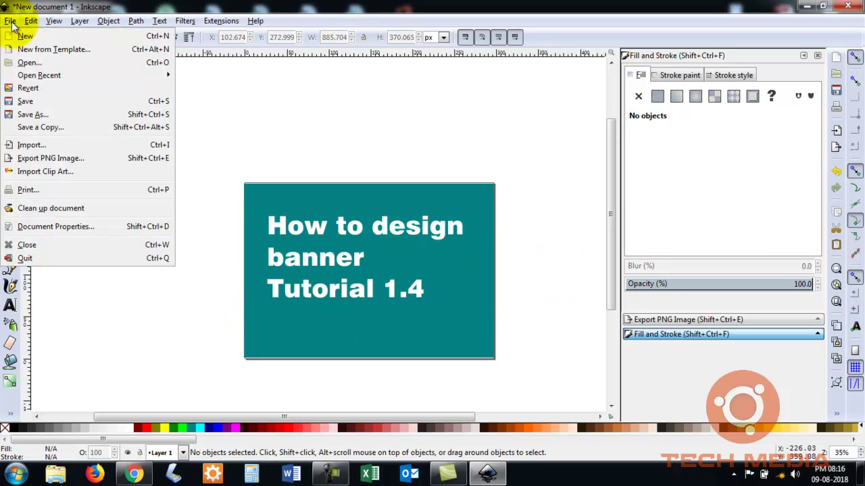
pyautogui.click(39, 146)
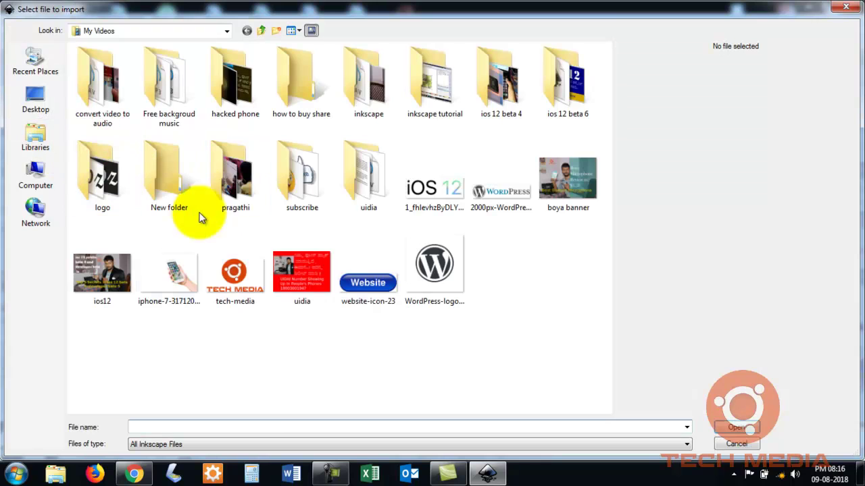
pyautogui.click(248, 276)
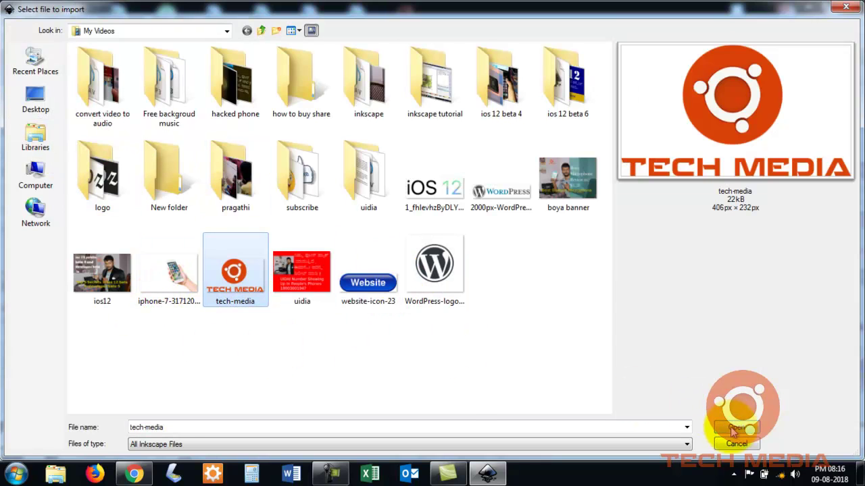
pyautogui.click(735, 429)
pyautogui.click(501, 320)
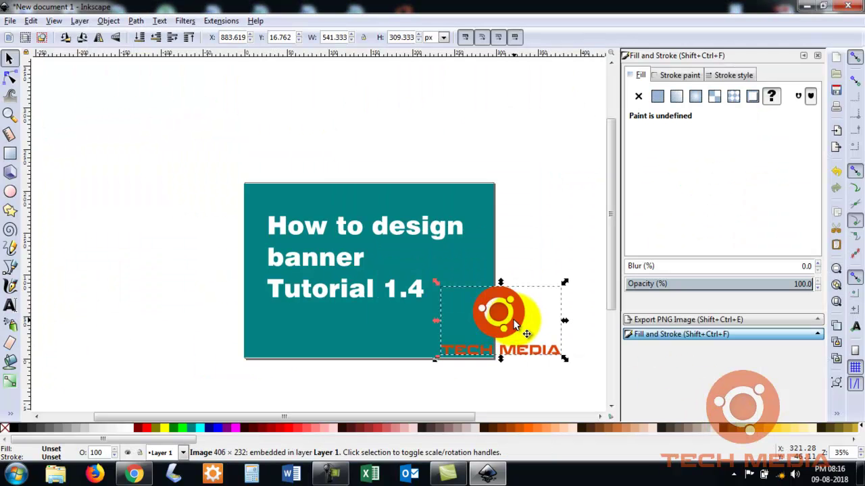
# - Shrink the logo to about 204 × 117 px in the banner's top-right corner
pyautogui.moveTo(514, 323); pyautogui.dragTo(435, 212)
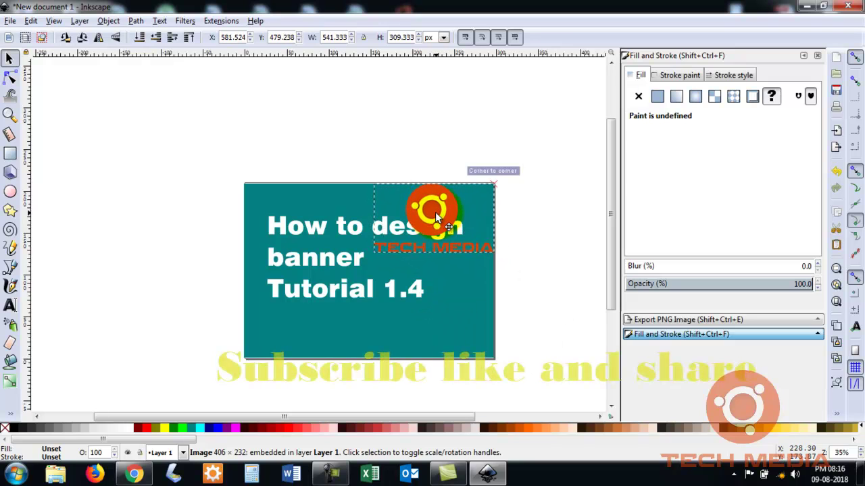
pyautogui.moveTo(371, 256)
pyautogui.mouseDown()
pyautogui.moveTo(441, 230)
pyautogui.moveTo(374, 256)
pyautogui.moveTo(465, 209)
pyautogui.mouseUp()
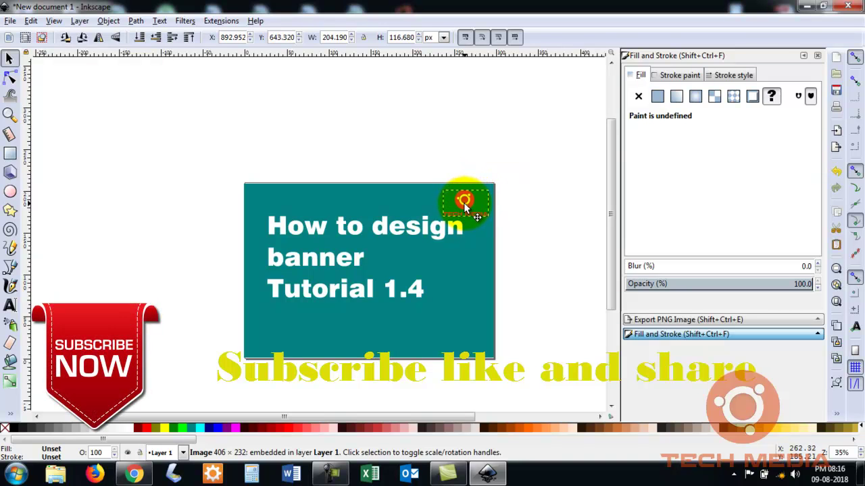
pyautogui.click(539, 228)
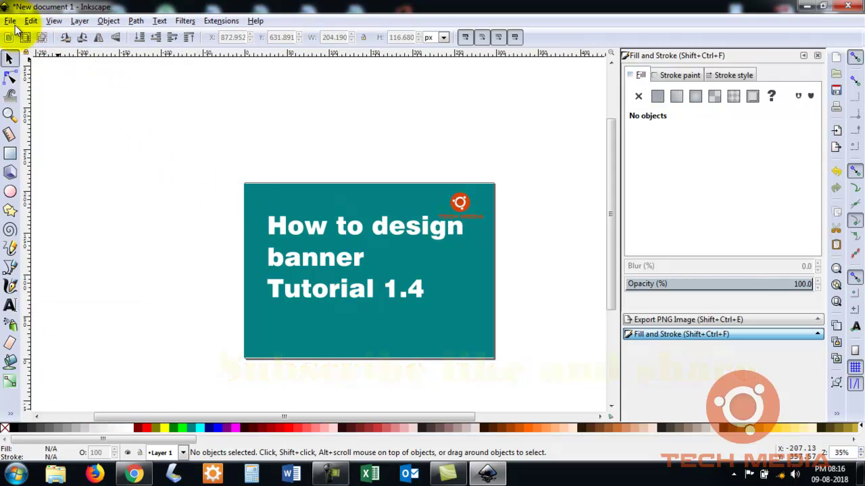
# - Import and embed the Subscribe Now image from the subscribe folder
pyautogui.click(11, 22)
pyautogui.click(45, 146)
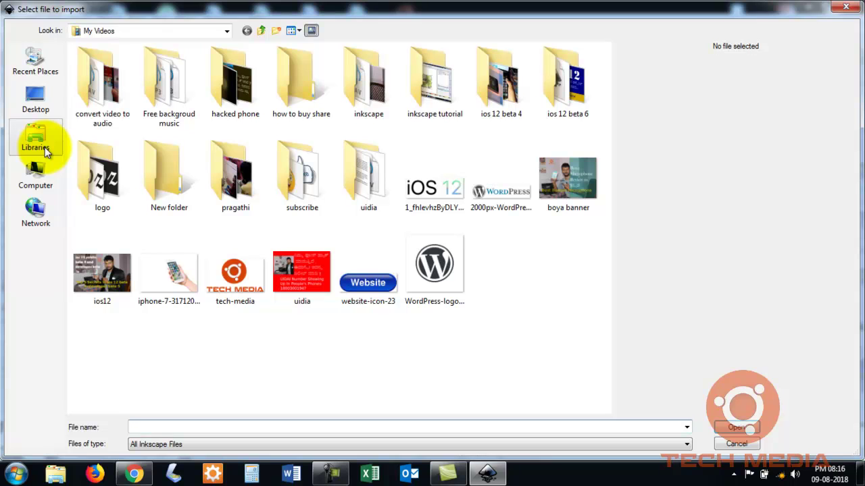
pyautogui.doubleClick(293, 178)
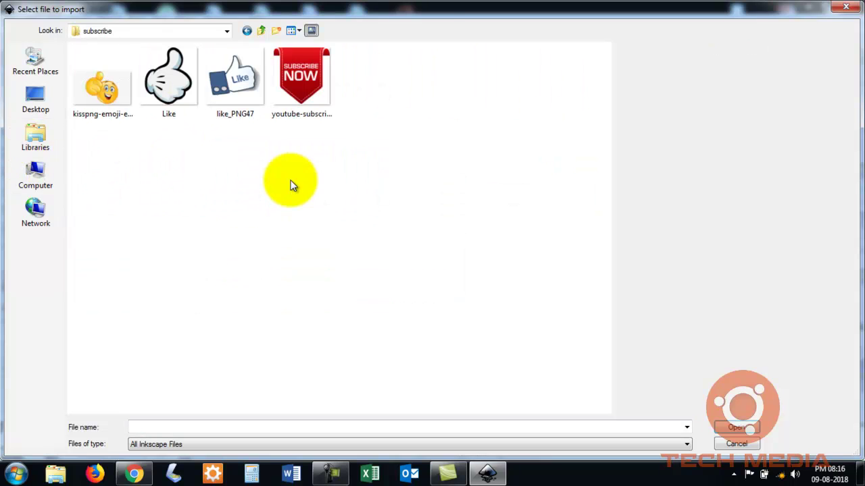
pyautogui.click(295, 76)
pyautogui.click(737, 427)
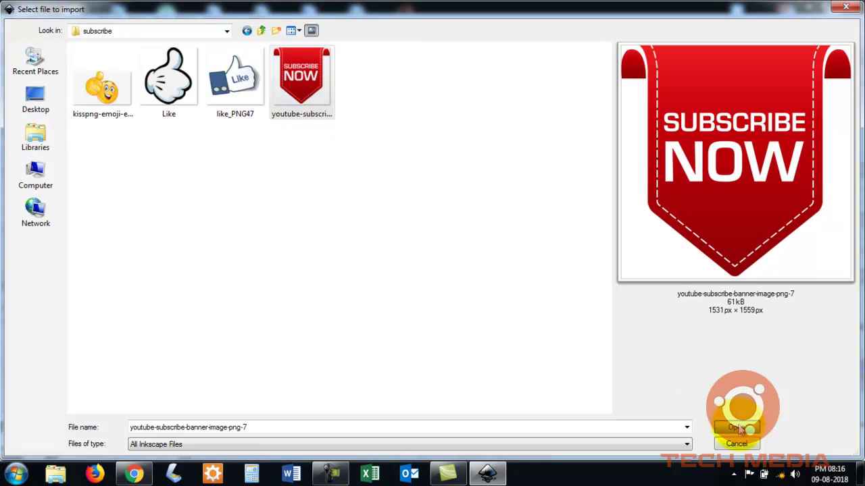
pyautogui.click(507, 318)
# - Place the Subscribe Now badge on the banner's right edge below the logo
pyautogui.moveTo(512, 325)
pyautogui.mouseDown()
pyautogui.moveTo(498, 360)
pyautogui.moveTo(434, 300)
pyautogui.mouseUp()
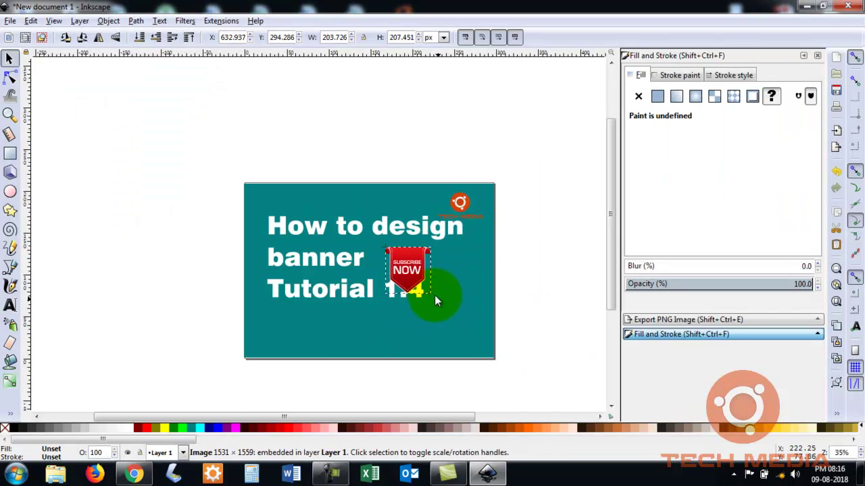
pyautogui.moveTo(411, 270); pyautogui.dragTo(470, 289)
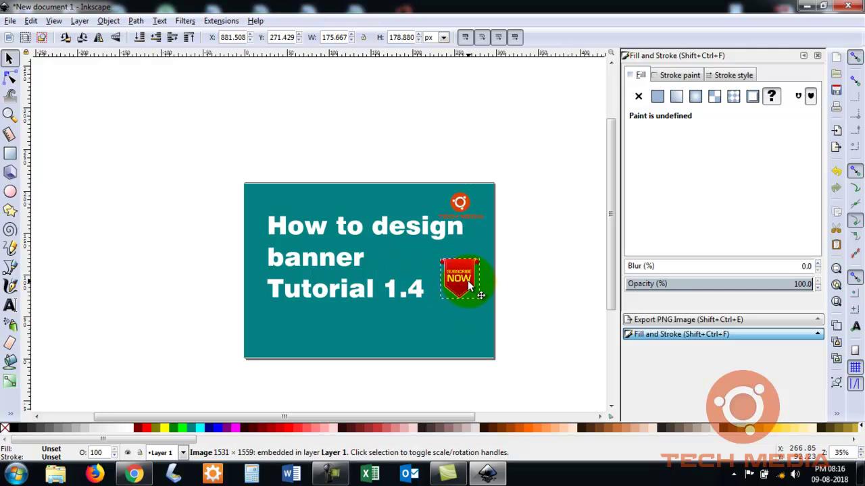
pyautogui.click(530, 257)
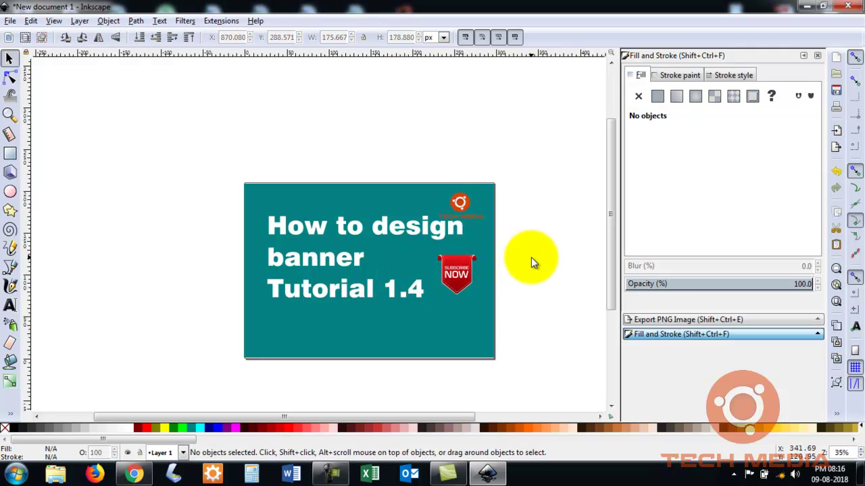
# - Import and embed the like_PNG47 thumbs-up image
pyautogui.click(13, 21)
pyautogui.click(64, 149)
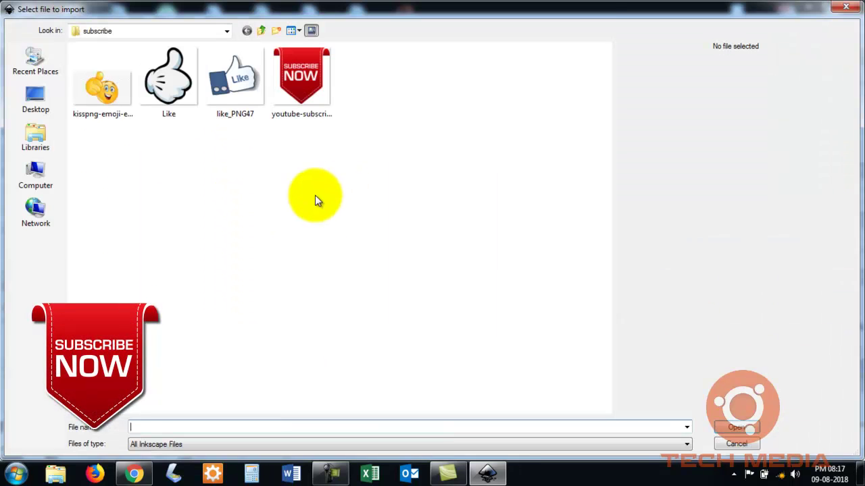
pyautogui.click(233, 98)
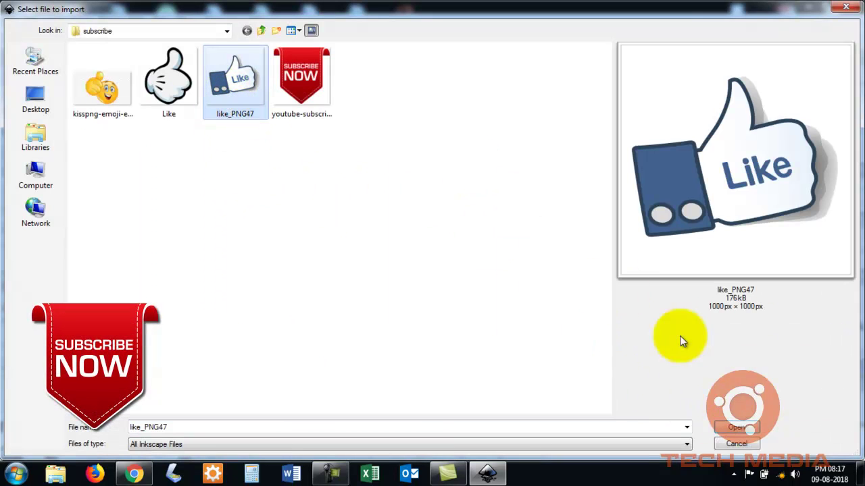
pyautogui.click(737, 427)
pyautogui.click(501, 318)
# - Shrink the Like image to about 188.6 × 188.6 px in the lower-left corner
pyautogui.moveTo(520, 329); pyautogui.dragTo(285, 321)
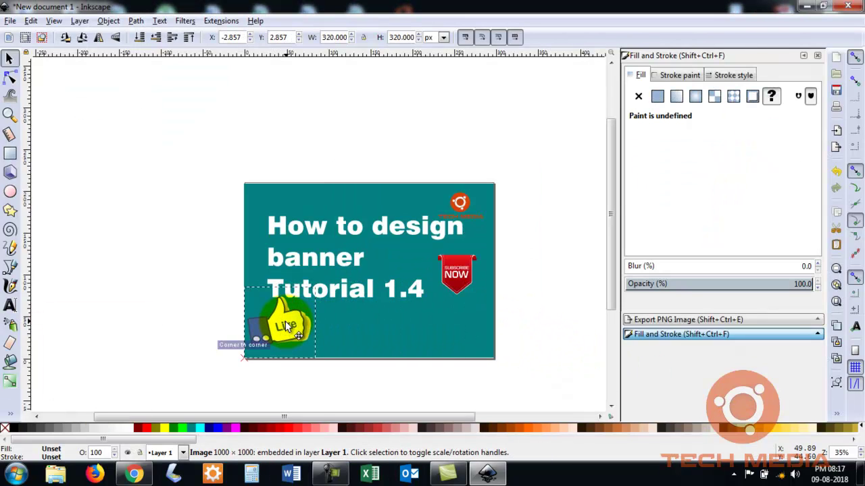
pyautogui.moveTo(241, 365); pyautogui.dragTo(264, 339)
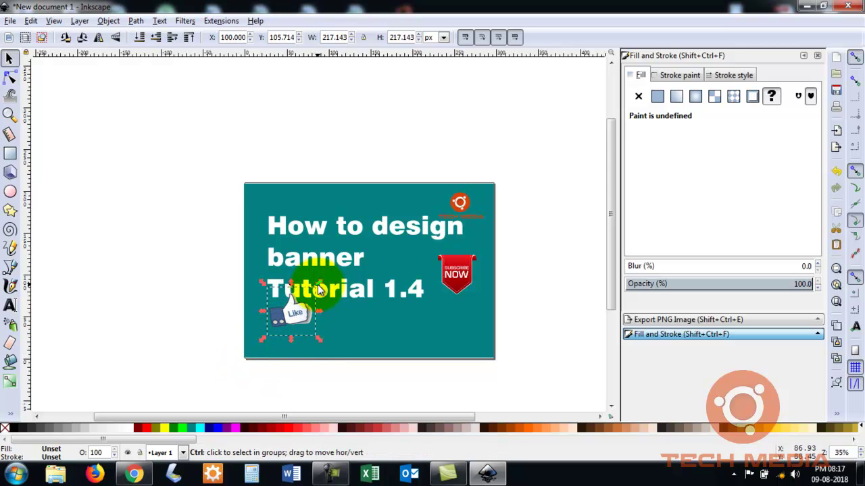
pyautogui.moveTo(320, 290); pyautogui.dragTo(286, 326)
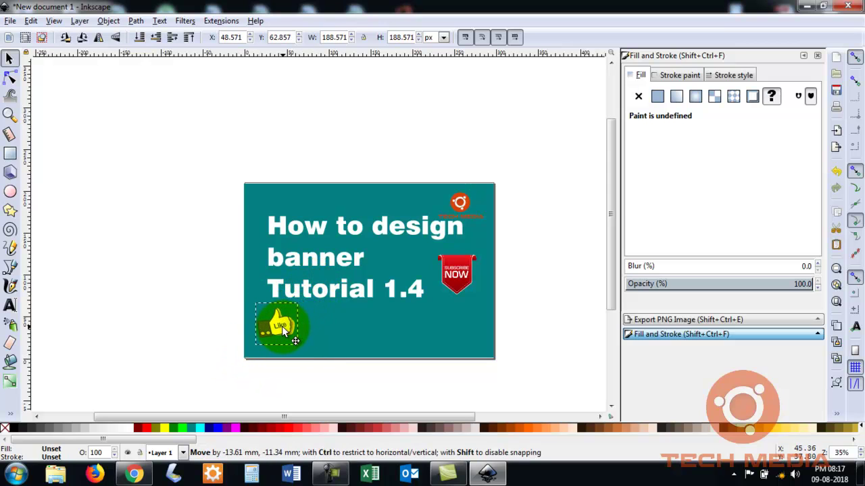
pyautogui.click(560, 278)
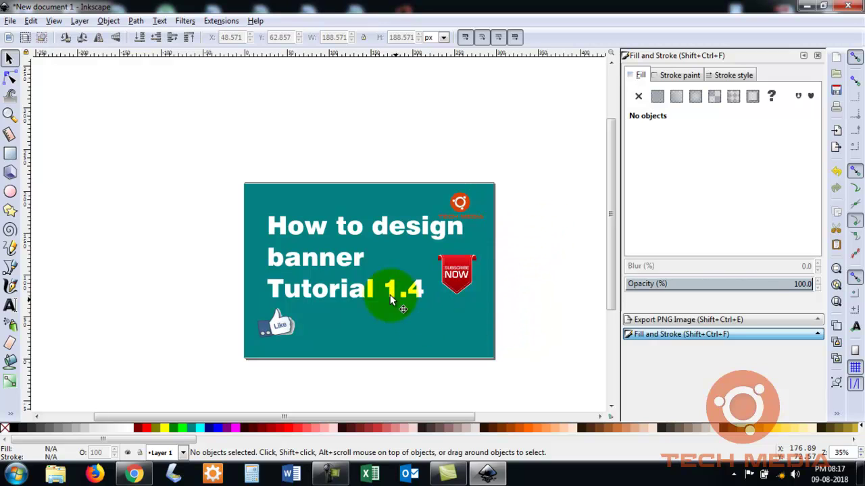
# - Draw a strongly rounded white rectangle and stretch it to 1125.71 × 760 px over the banner
pyautogui.click(9, 154)
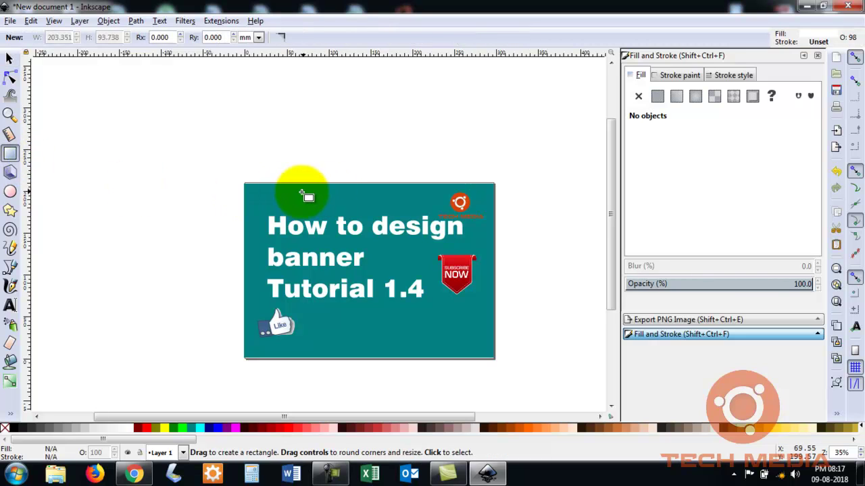
pyautogui.moveTo(317, 191)
pyautogui.mouseDown()
pyautogui.moveTo(438, 322)
pyautogui.moveTo(493, 358)
pyautogui.mouseUp()
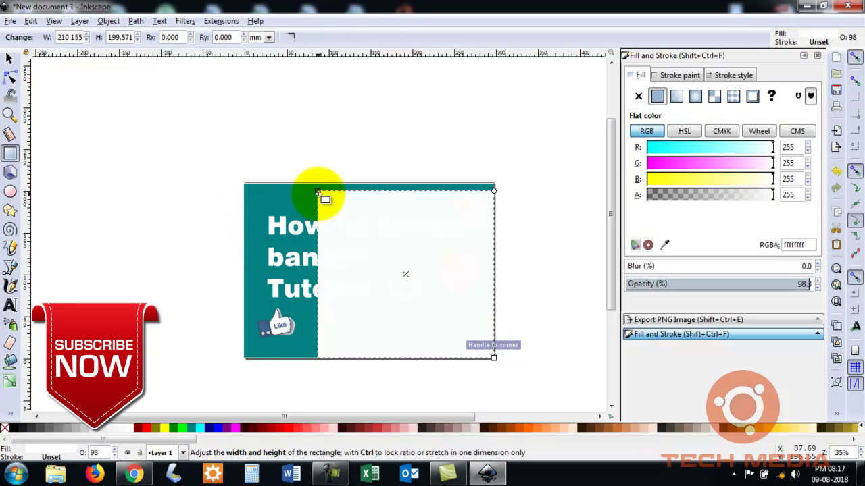
pyautogui.moveTo(317, 193)
pyautogui.mouseDown()
pyautogui.moveTo(366, 184)
pyautogui.moveTo(323, 189)
pyautogui.mouseUp()
pyautogui.moveTo(494, 189); pyautogui.dragTo(493, 246)
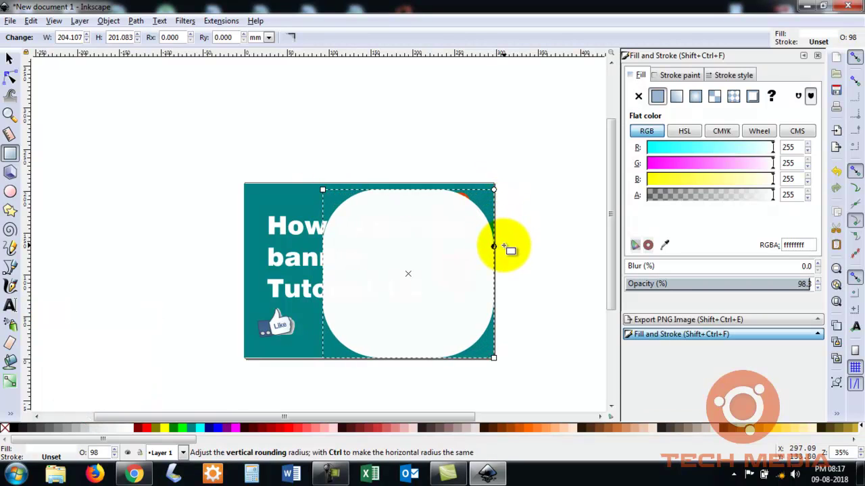
pyautogui.click(9, 59)
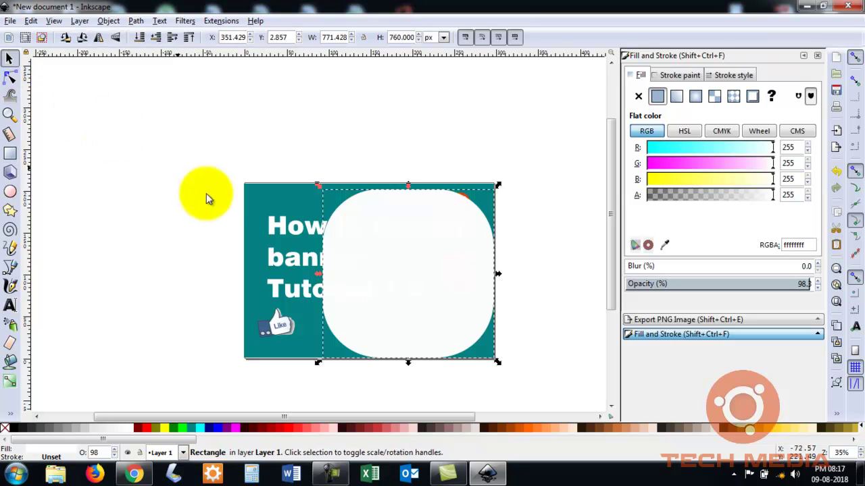
pyautogui.moveTo(318, 274); pyautogui.dragTo(246, 273)
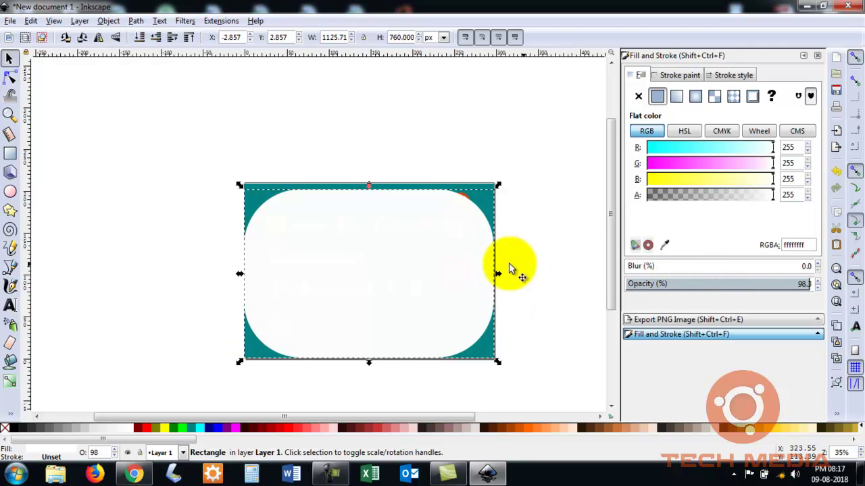
# - Lower the white rectangle's opacity to 19.6% in Fill and Stroke
pyautogui.press('Escape')
pyautogui.click(436, 246)
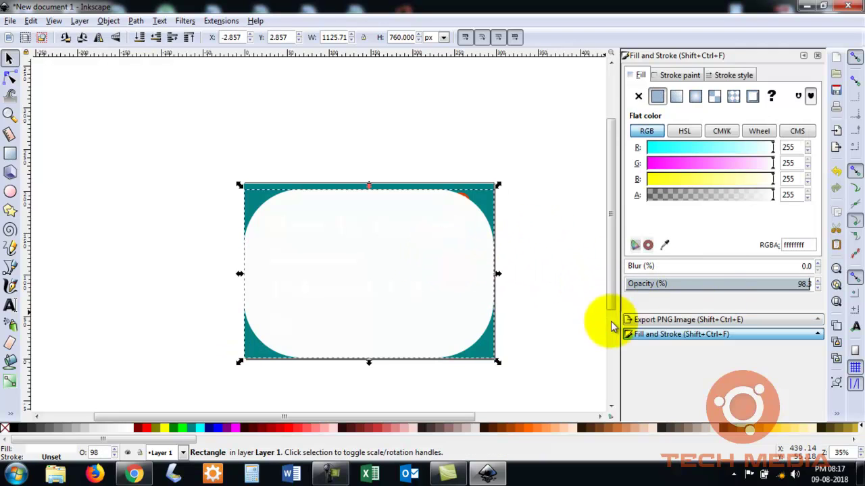
pyautogui.click(708, 287)
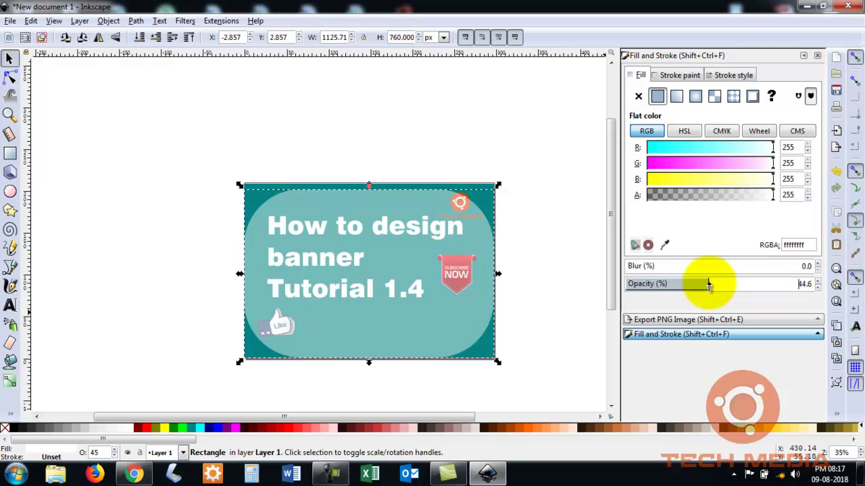
pyautogui.moveTo(708, 287); pyautogui.dragTo(666, 283)
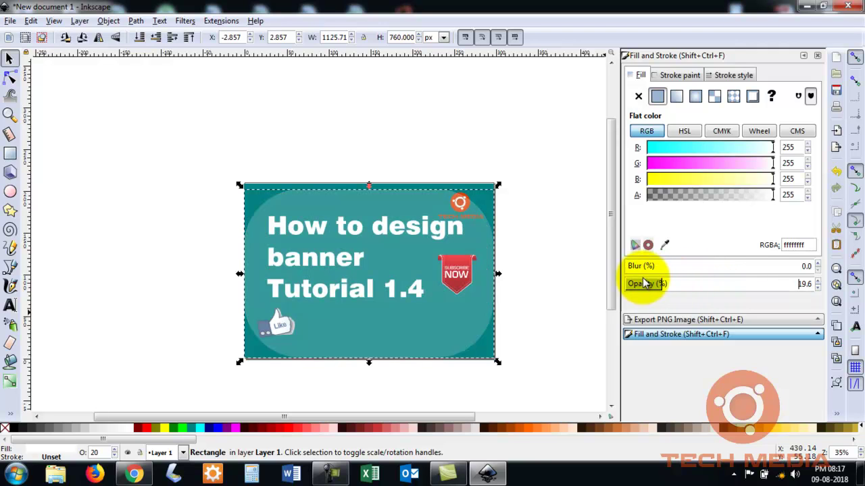
pyautogui.click(553, 256)
pyautogui.click(440, 336)
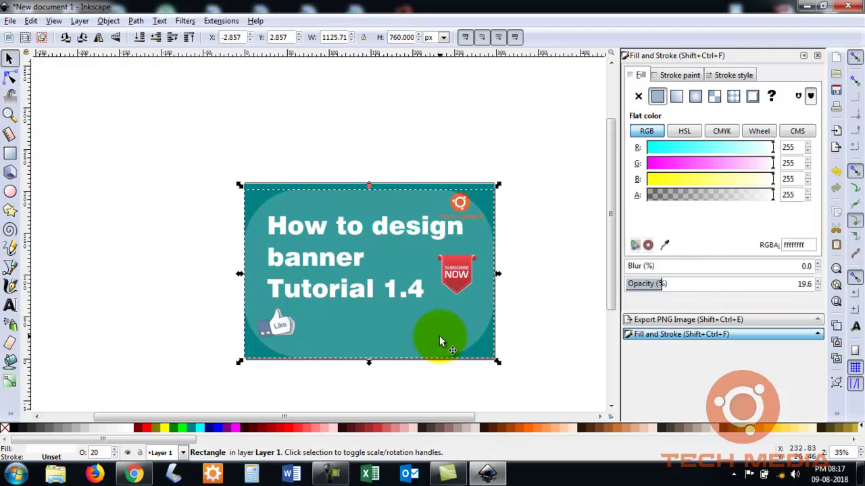
# - Try red, navy, purple, brown and peach fills on the overlay, then restore white
pyautogui.click(147, 430)
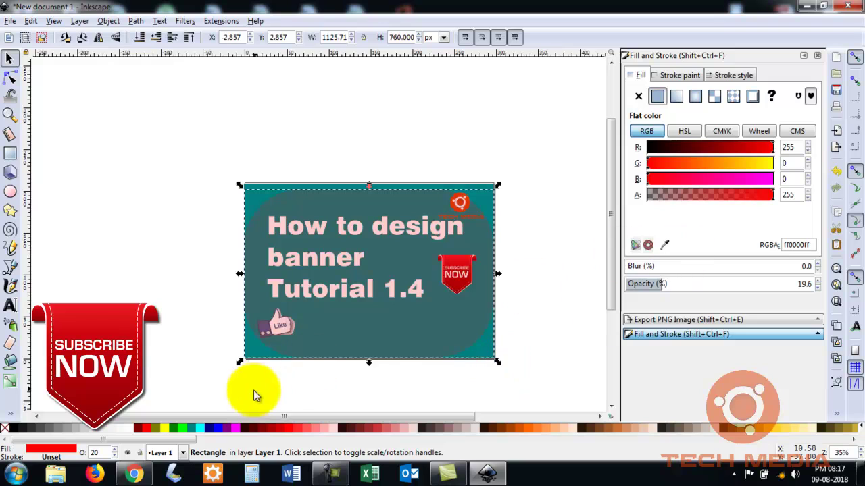
pyautogui.click(216, 429)
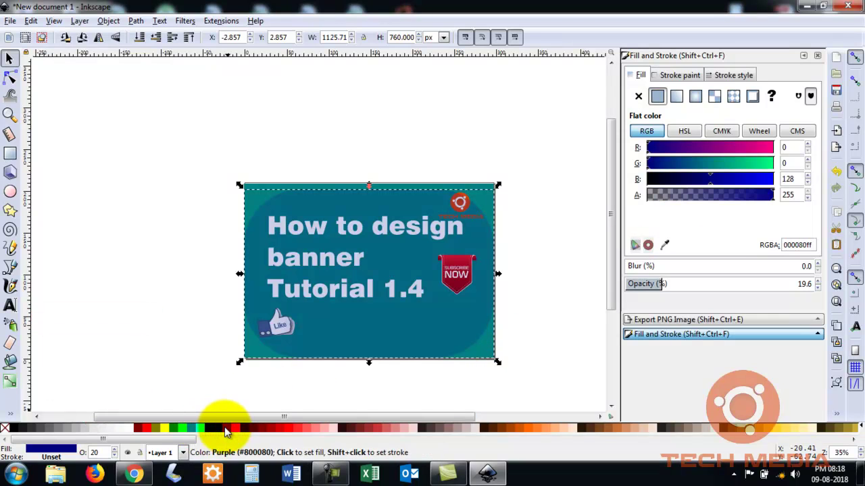
pyautogui.click(232, 430)
pyautogui.click(367, 429)
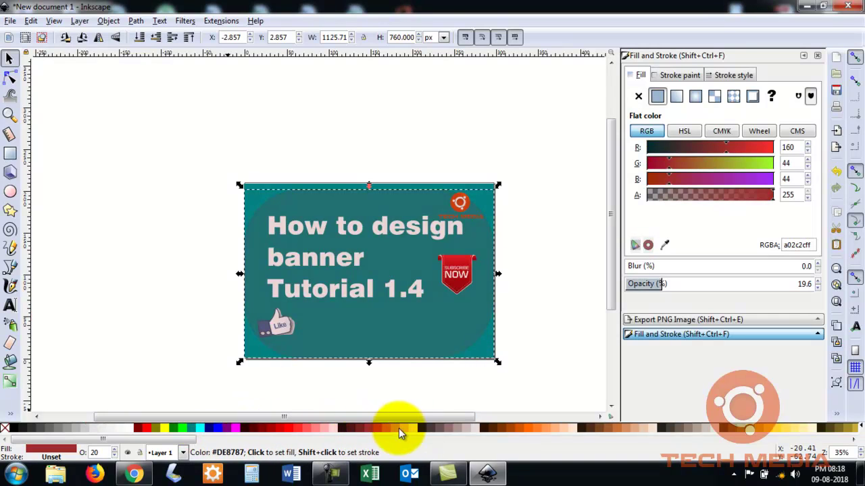
pyautogui.click(510, 429)
pyautogui.click(639, 429)
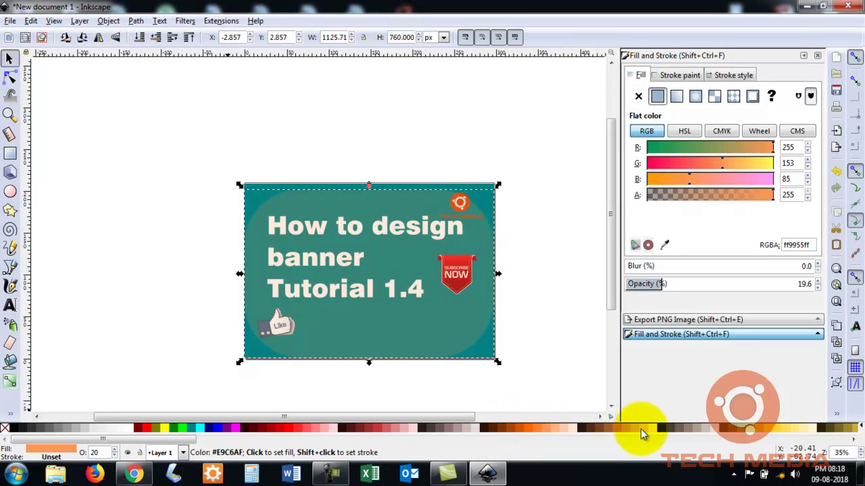
pyautogui.click(679, 436)
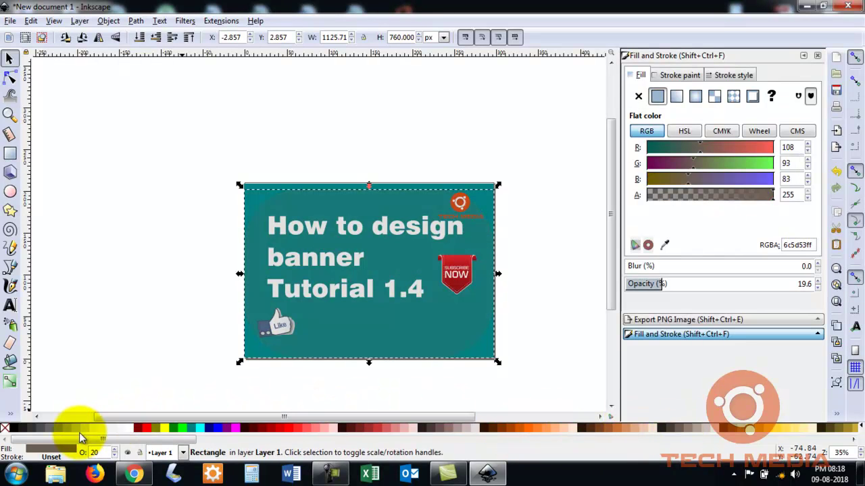
pyautogui.click(123, 428)
pyautogui.click(106, 301)
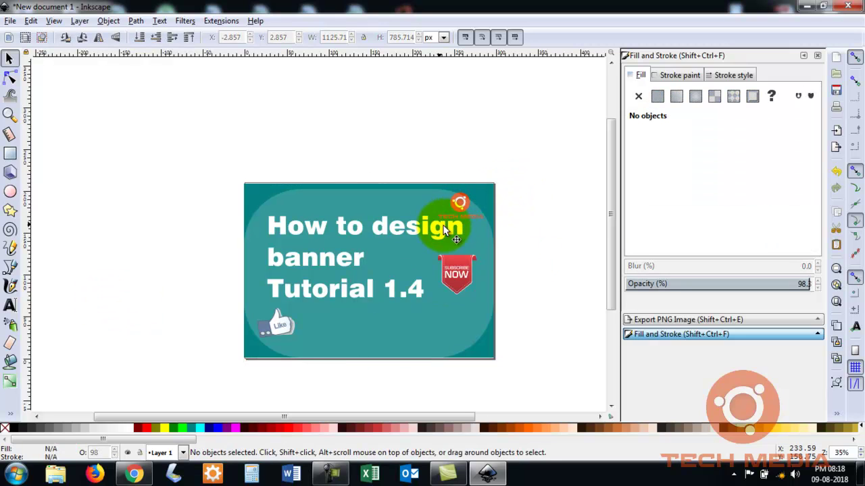
# - Enlarge the overlay past the banner edges to 1220 × 922.857 px
pyautogui.click(466, 236)
pyautogui.moveTo(498, 185); pyautogui.dragTo(509, 162)
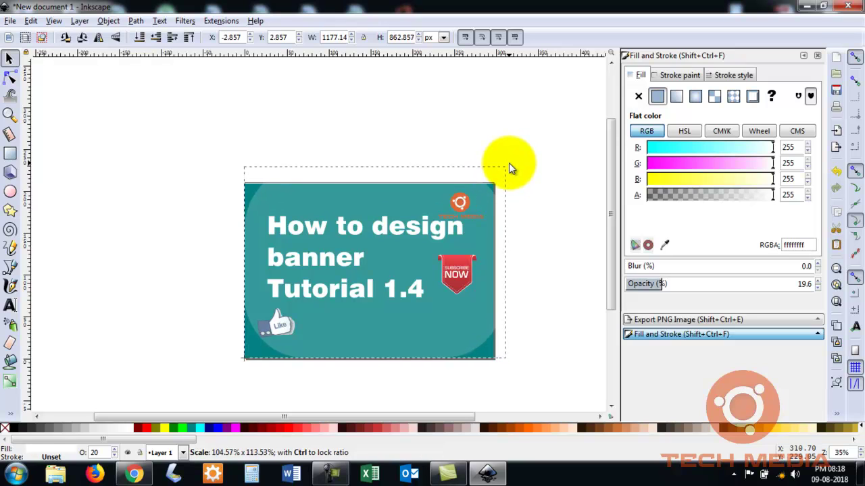
pyautogui.click(522, 266)
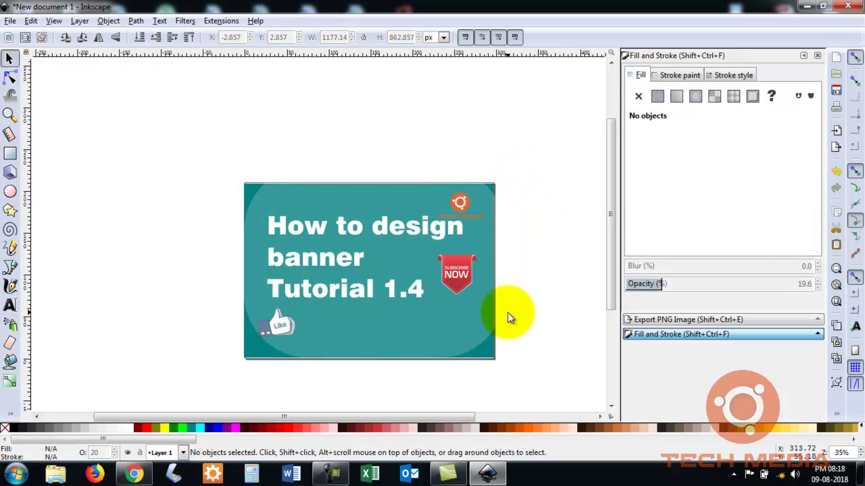
pyautogui.click(321, 356)
pyautogui.moveTo(240, 363); pyautogui.dragTo(232, 375)
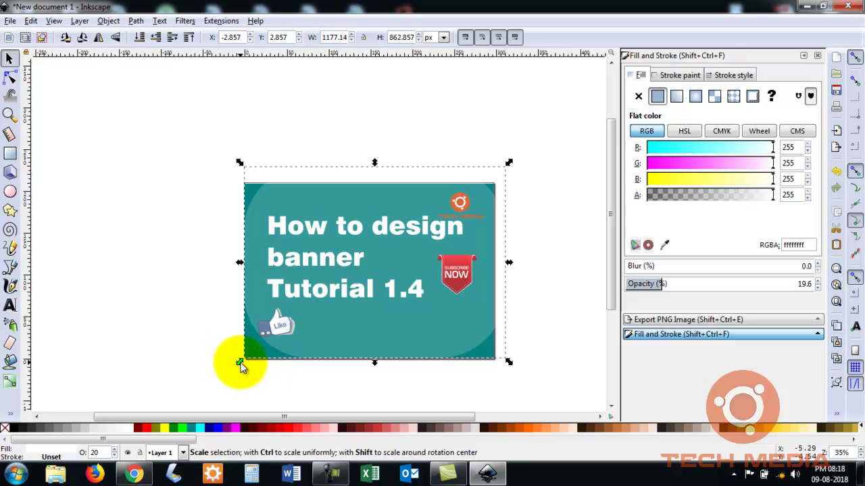
pyautogui.click(562, 278)
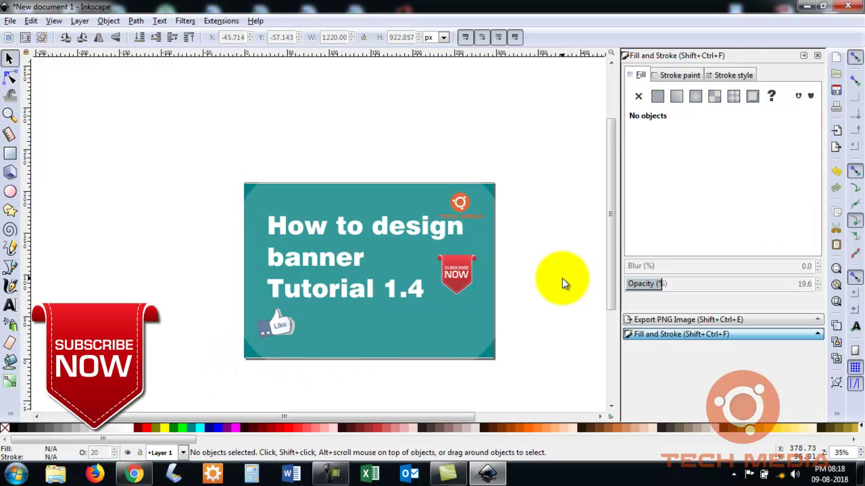
pyautogui.click(10, 154)
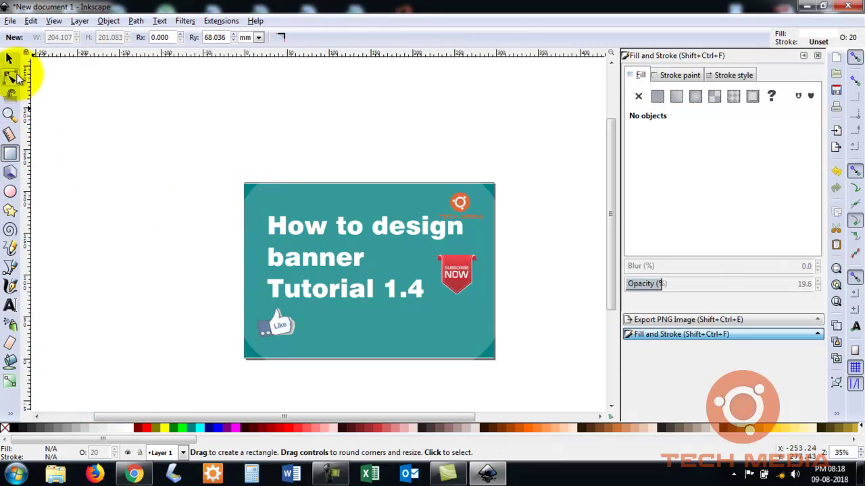
# - Draw the first small bubbles near 1.4, colouring them blue, red, purple and green
pyautogui.click(9, 59)
pyautogui.click(11, 191)
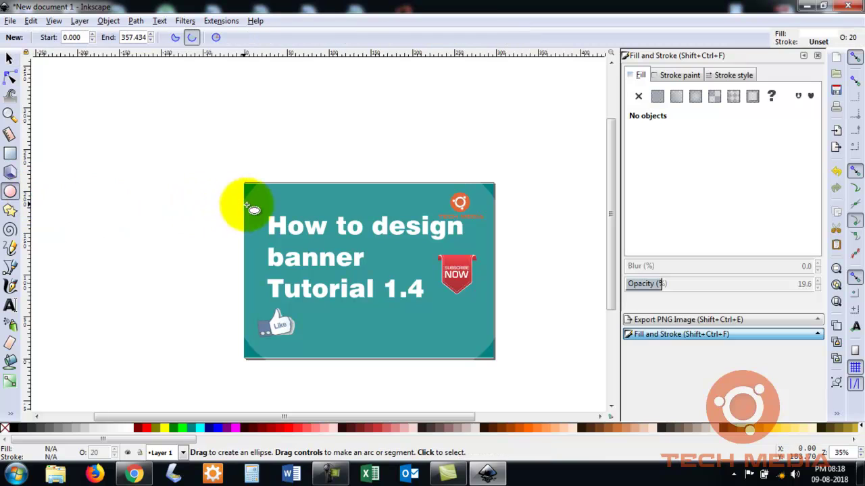
pyautogui.moveTo(262, 203); pyautogui.dragTo(331, 266)
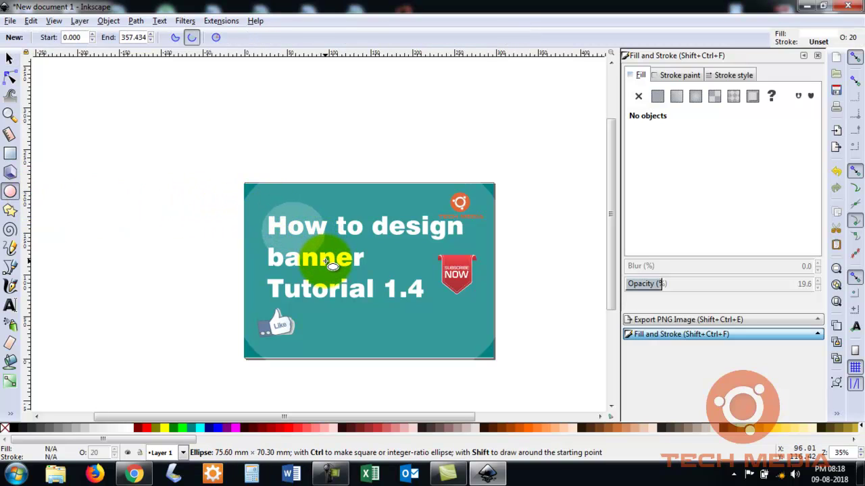
pyautogui.moveTo(387, 282); pyautogui.dragTo(438, 329)
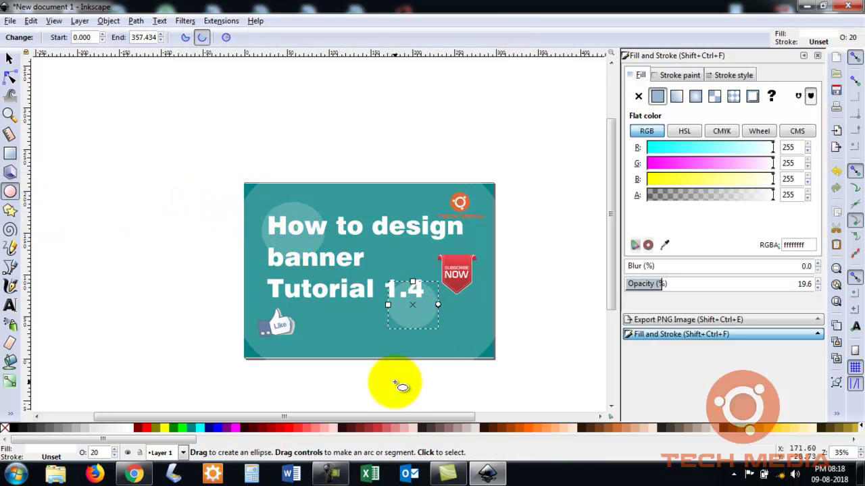
pyautogui.click(225, 428)
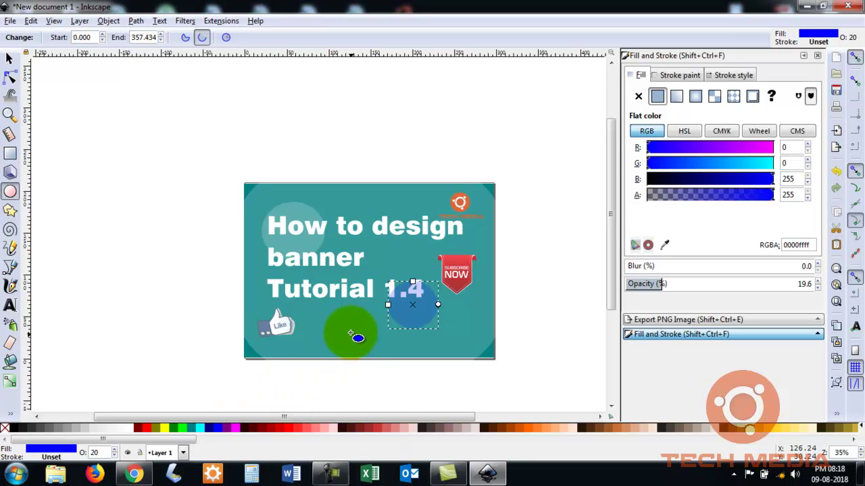
pyautogui.moveTo(382, 312); pyautogui.dragTo(407, 330)
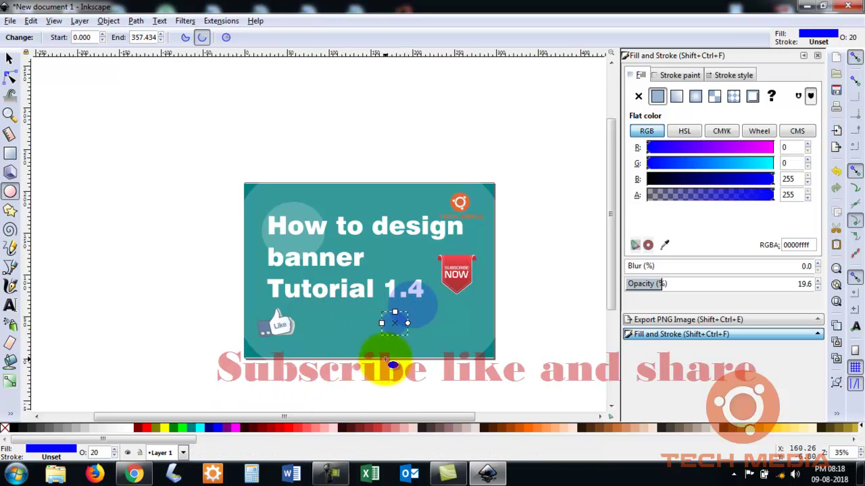
pyautogui.click(144, 429)
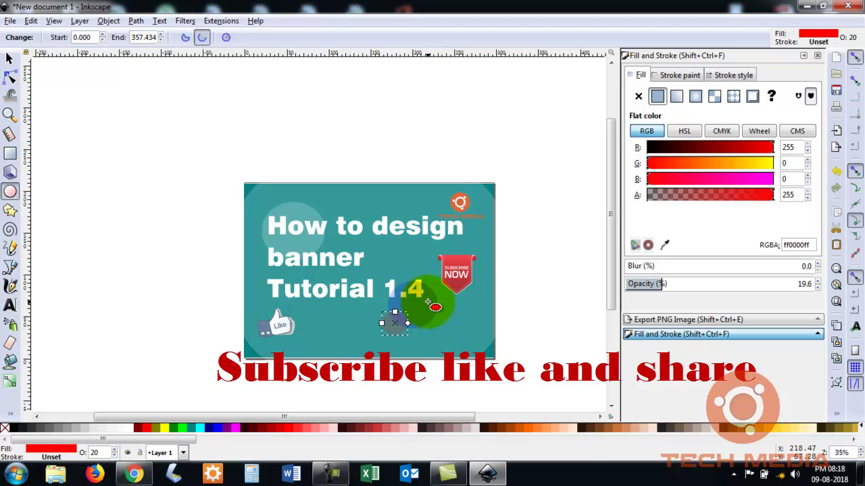
pyautogui.moveTo(428, 302); pyautogui.dragTo(429, 329)
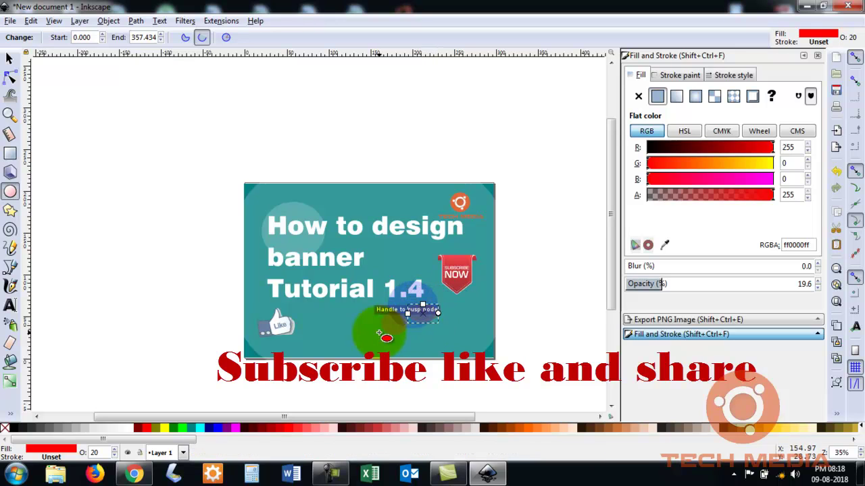
pyautogui.click(243, 428)
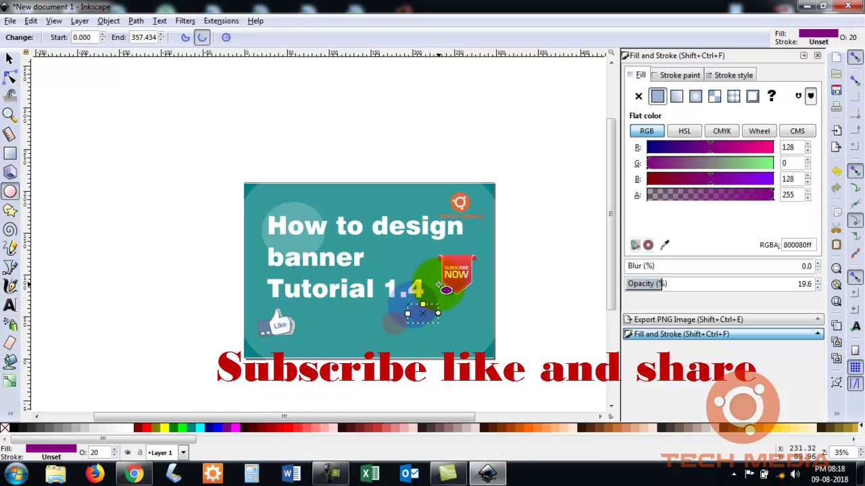
pyautogui.moveTo(385, 244); pyautogui.dragTo(396, 271)
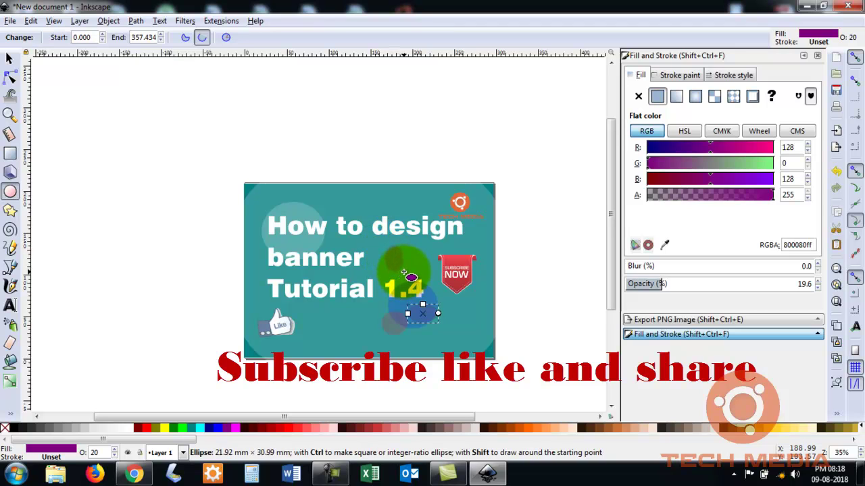
pyautogui.click(173, 429)
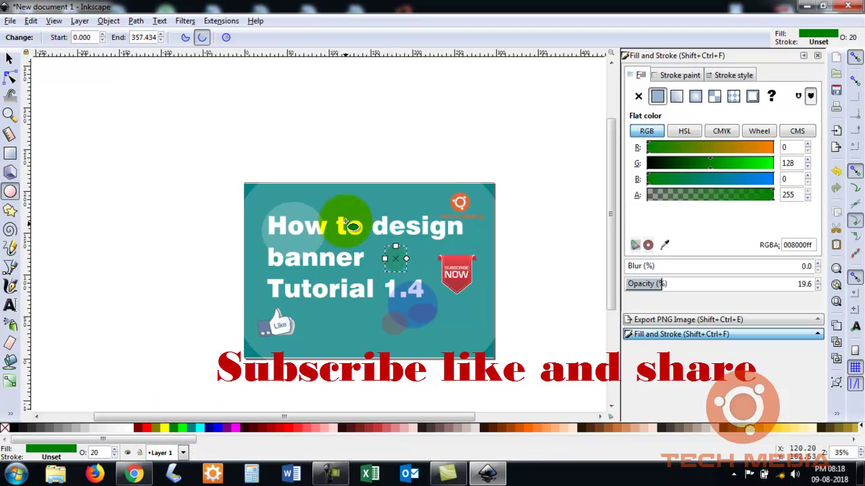
# - Add dark red, golden yellow, orange and light peach bubbles around the word banner
pyautogui.moveTo(357, 199); pyautogui.dragTo(377, 217)
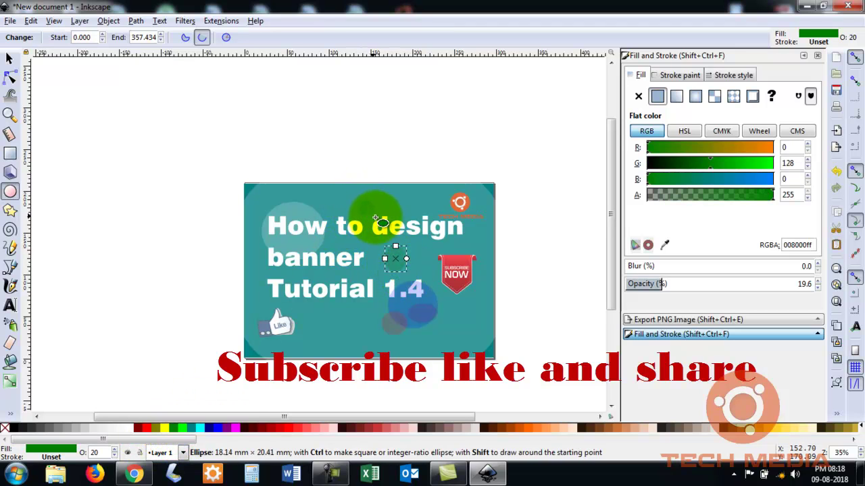
pyautogui.click(271, 429)
pyautogui.moveTo(372, 345); pyautogui.dragTo(336, 313)
pyautogui.click(756, 428)
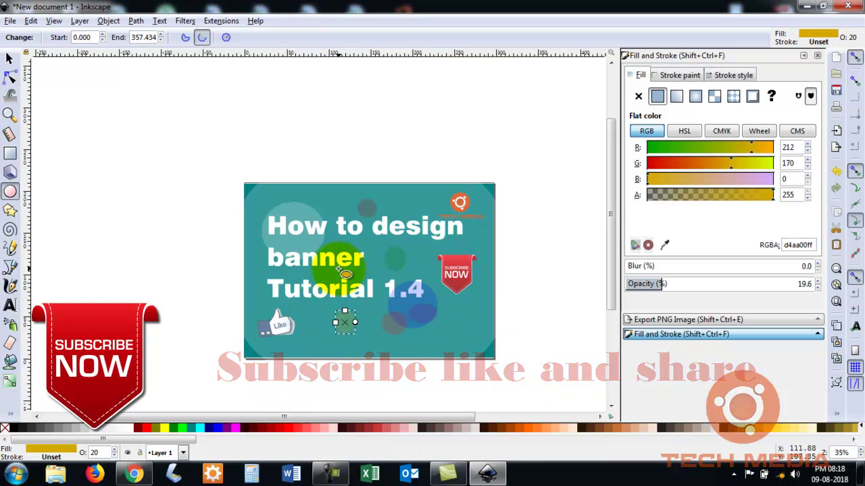
pyautogui.moveTo(345, 274); pyautogui.dragTo(356, 278)
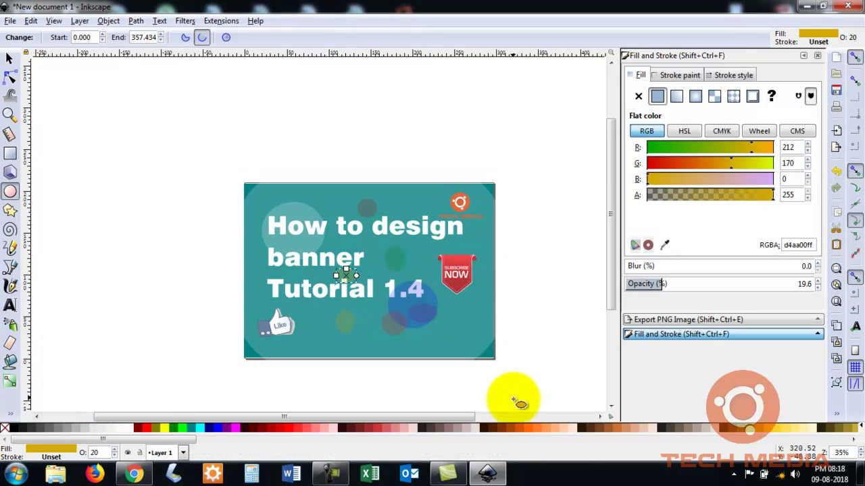
pyautogui.click(526, 428)
pyautogui.moveTo(331, 235); pyautogui.dragTo(356, 252)
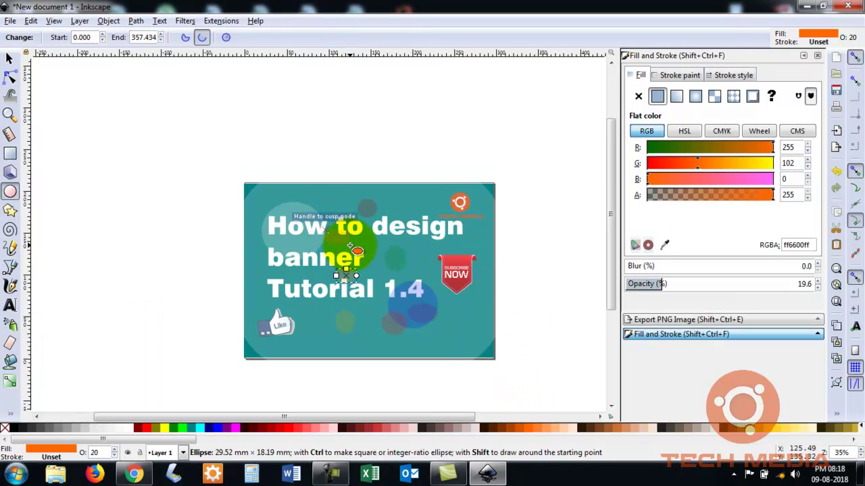
pyautogui.click(574, 429)
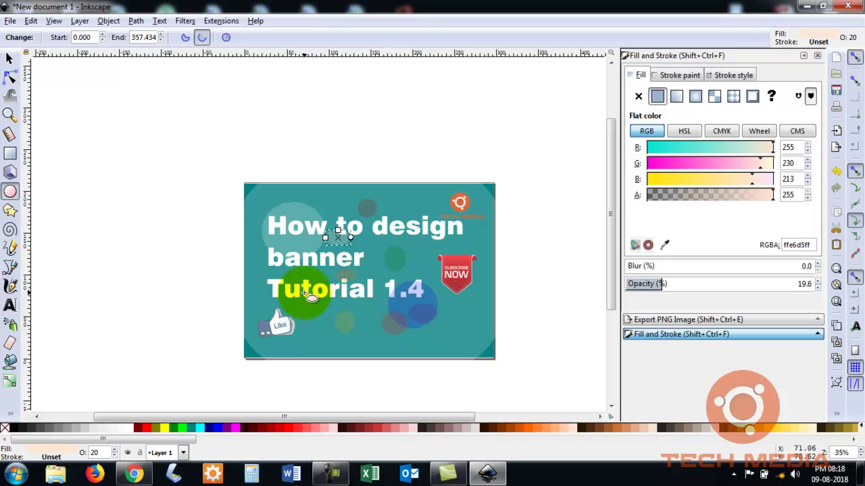
# - Add red and maroon bubbles over the words banner and How, then deselect everything
pyautogui.moveTo(283, 239); pyautogui.dragTo(310, 265)
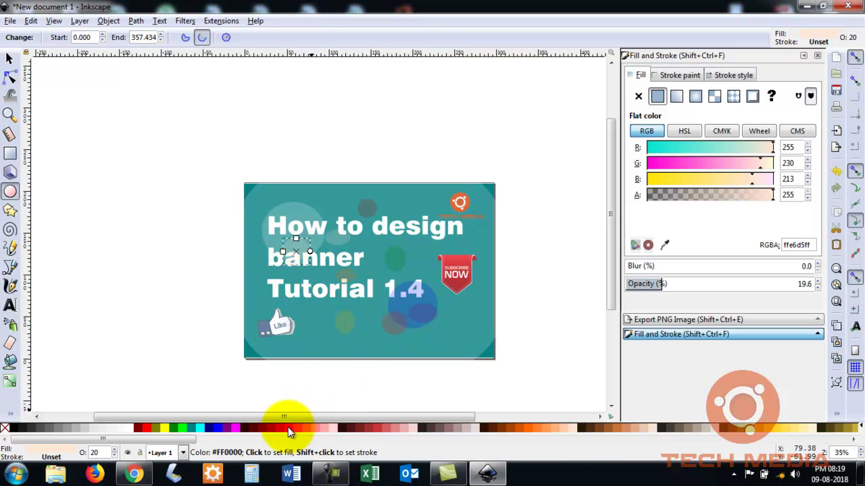
pyautogui.click(288, 431)
pyautogui.moveTo(323, 227)
pyautogui.mouseDown()
pyautogui.moveTo(282, 198)
pyautogui.moveTo(343, 244)
pyautogui.moveTo(350, 237)
pyautogui.mouseUp()
pyautogui.click(141, 431)
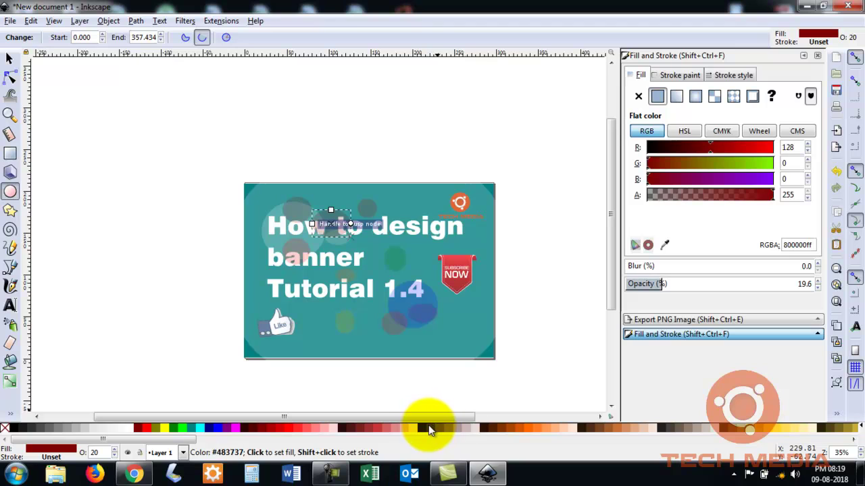
pyautogui.click(9, 58)
pyautogui.click(129, 128)
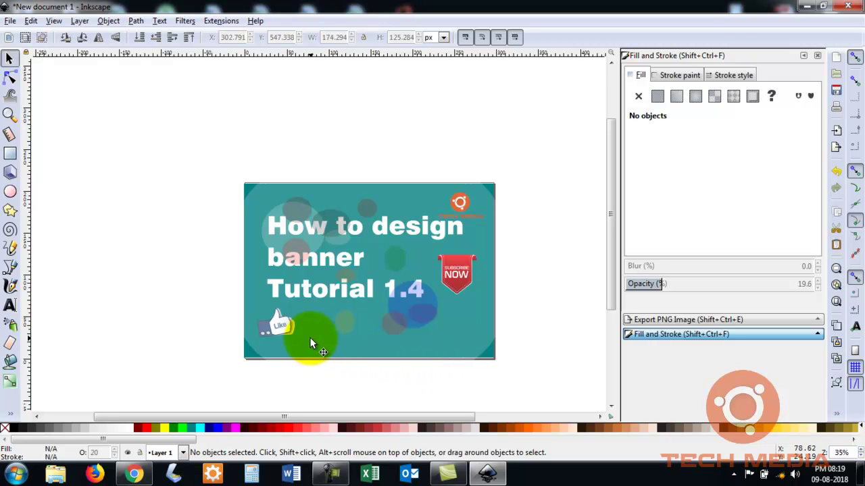
# - Set the PNG export destination to New folder in the Videos library
pyautogui.click(10, 21)
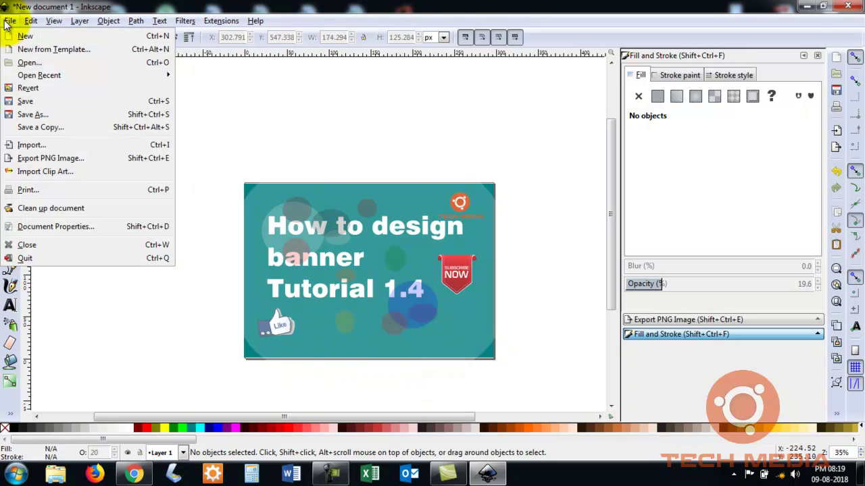
pyautogui.click(54, 162)
pyautogui.click(789, 236)
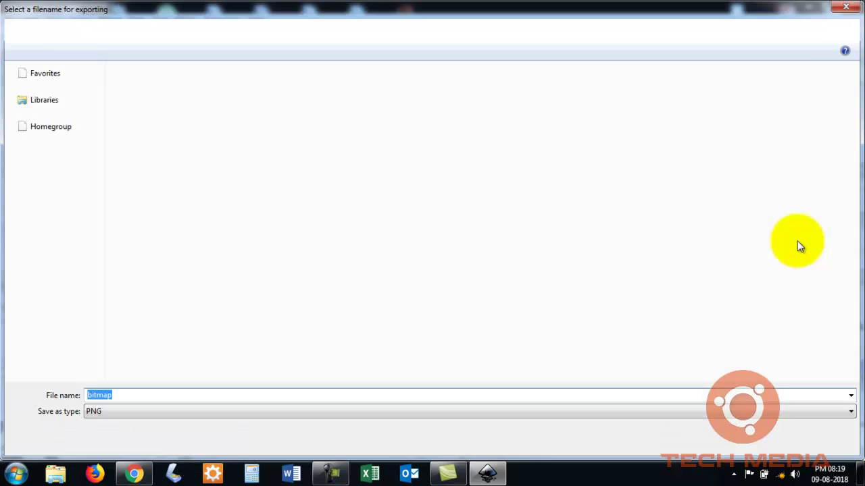
pyautogui.click(57, 100)
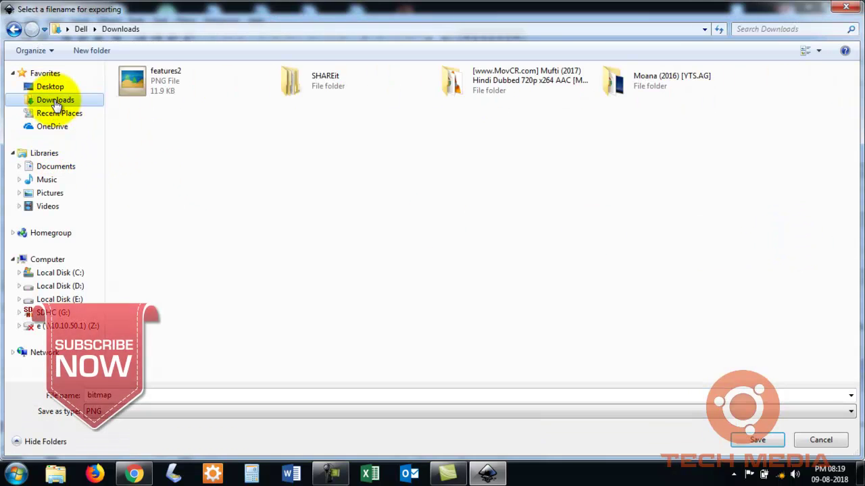
pyautogui.click(54, 87)
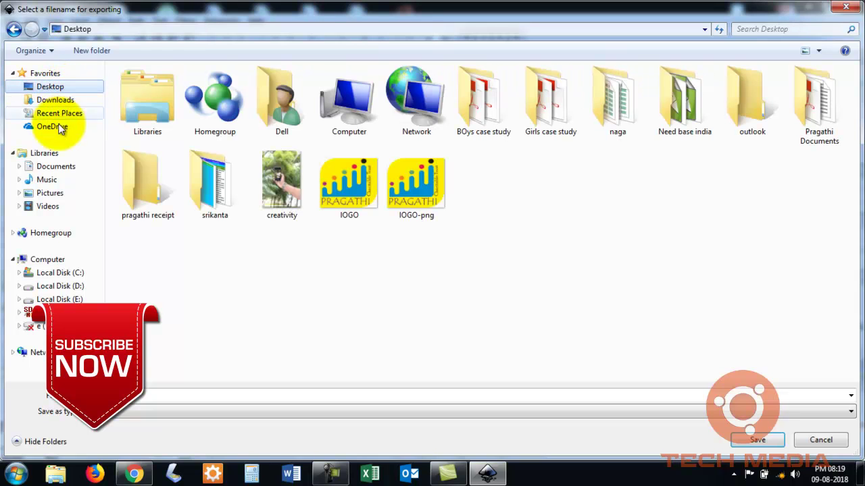
pyautogui.click(55, 180)
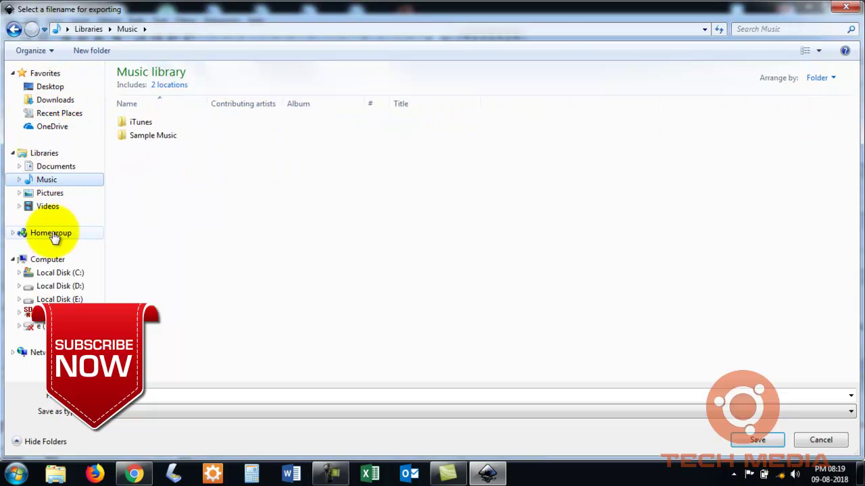
pyautogui.click(59, 208)
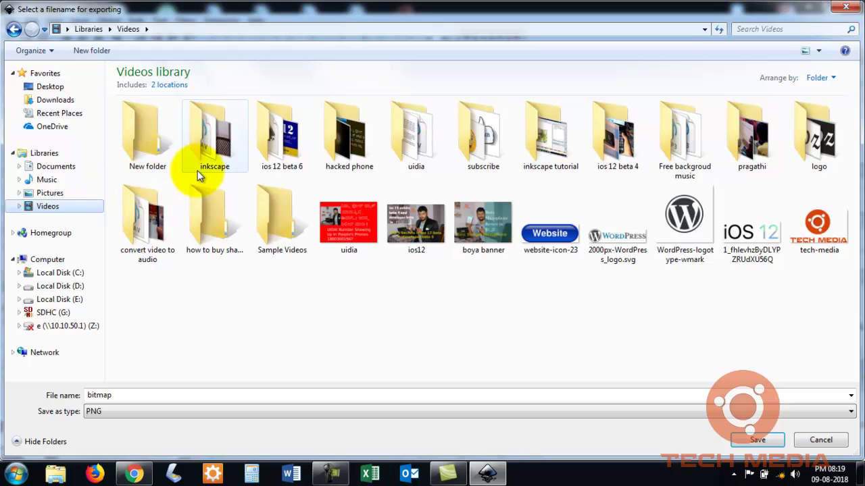
pyautogui.click(137, 146)
pyautogui.doubleClick(137, 147)
# - Export the drawing as banner.png at 1230 × 931 px
pyautogui.click(145, 395)
pyautogui.write('banner')
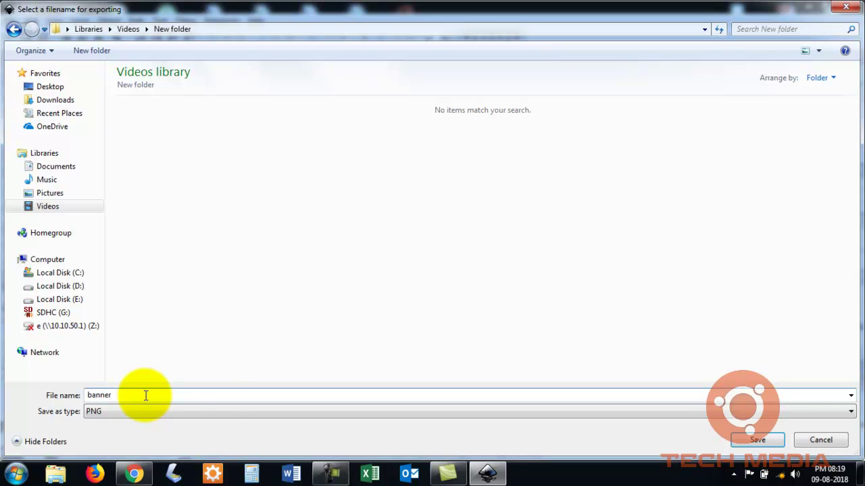
pyautogui.click(766, 439)
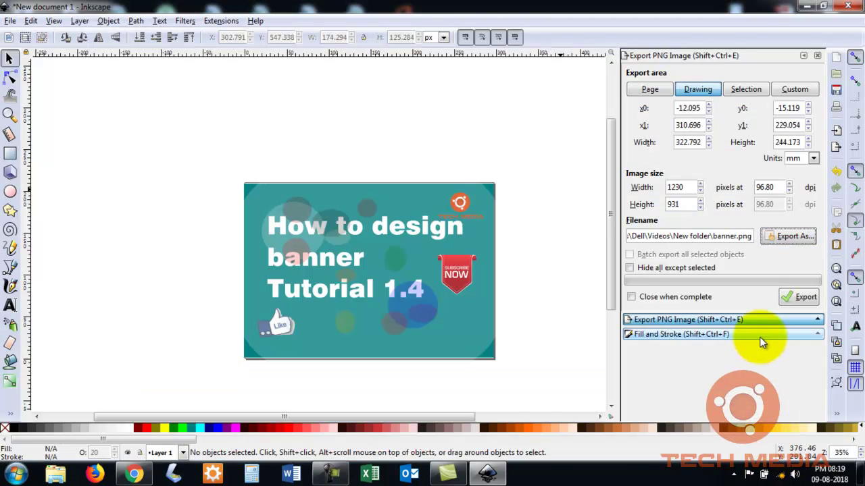
pyautogui.click(805, 300)
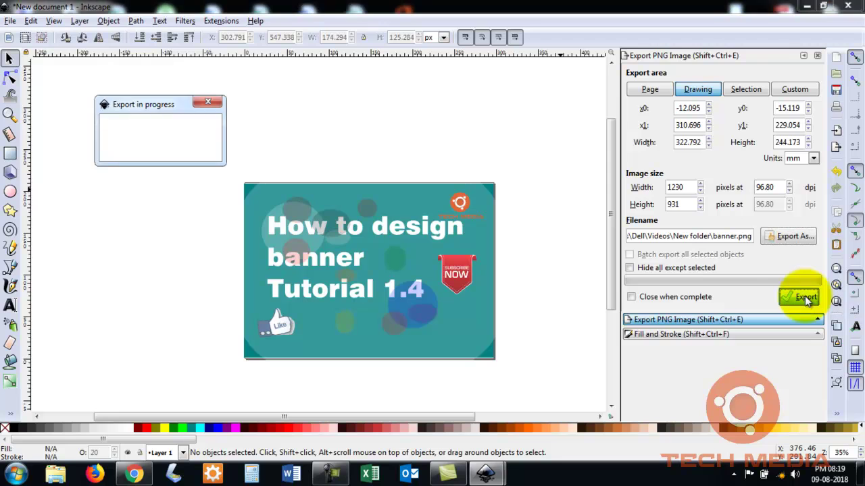
pyautogui.click(12, 476)
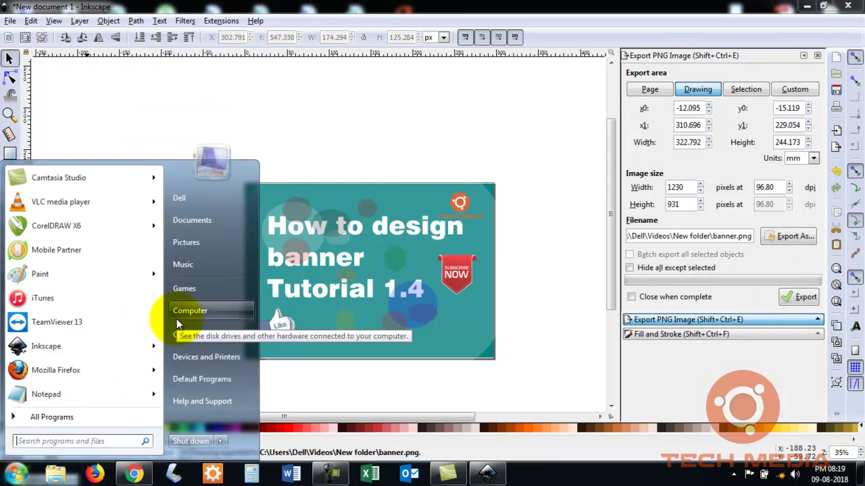
# - Preview banner.png (1230 × 931) from Videos\New folder in Explorer, then close the viewer
pyautogui.click(176, 315)
pyautogui.click(27, 201)
pyautogui.doubleClick(129, 155)
pyautogui.click(133, 125)
pyautogui.doubleClick(133, 125)
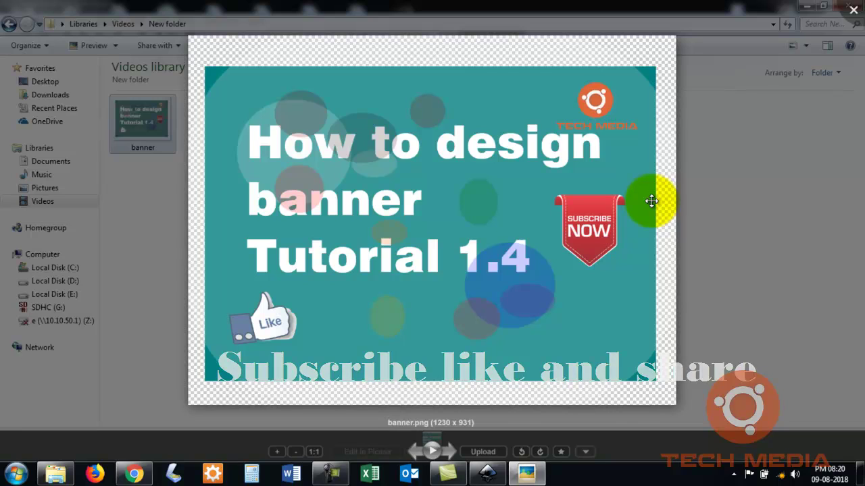
pyautogui.press('Escape')
pyautogui.moveTo(487, 473)
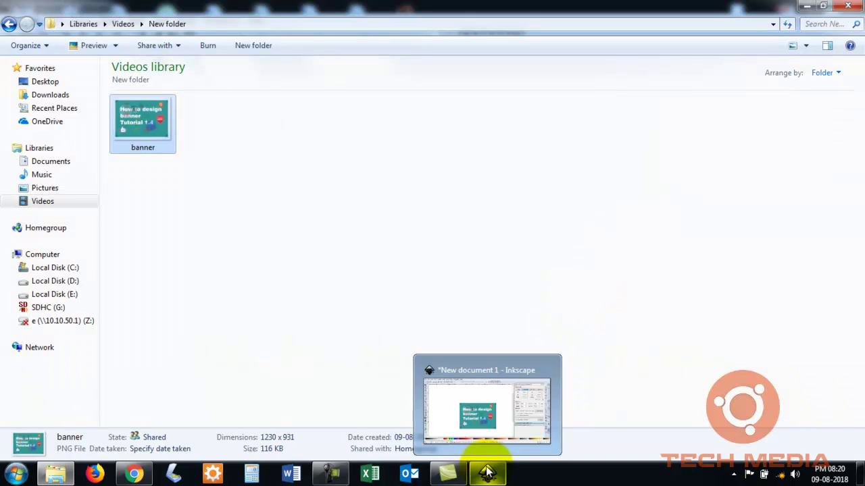